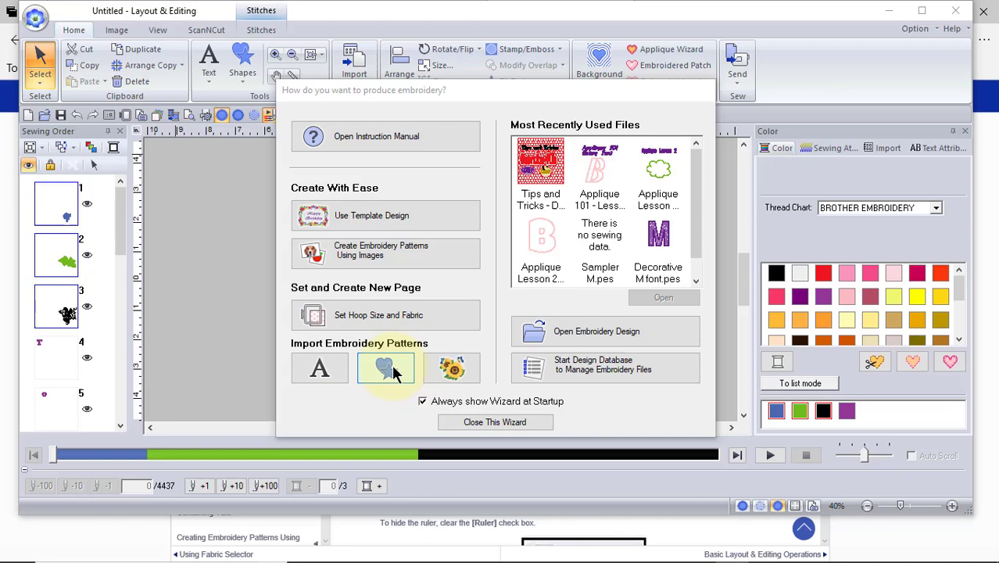
Close the startup wizard, reopen it via the application menu's Wizard..., then close it again.
{"action": "left_click", "coordinate": [501, 416]}
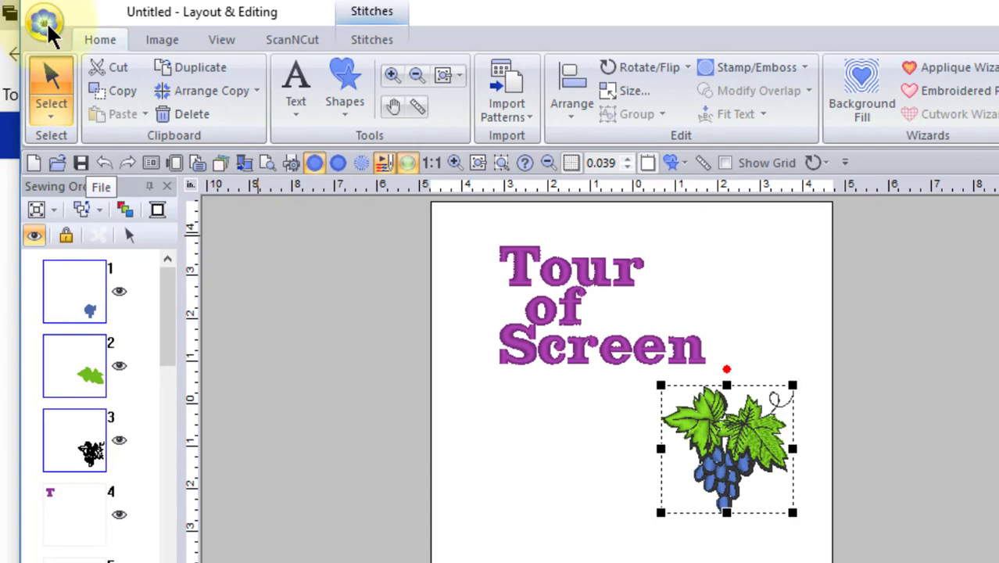
{"action": "left_click", "coordinate": [46, 21]}
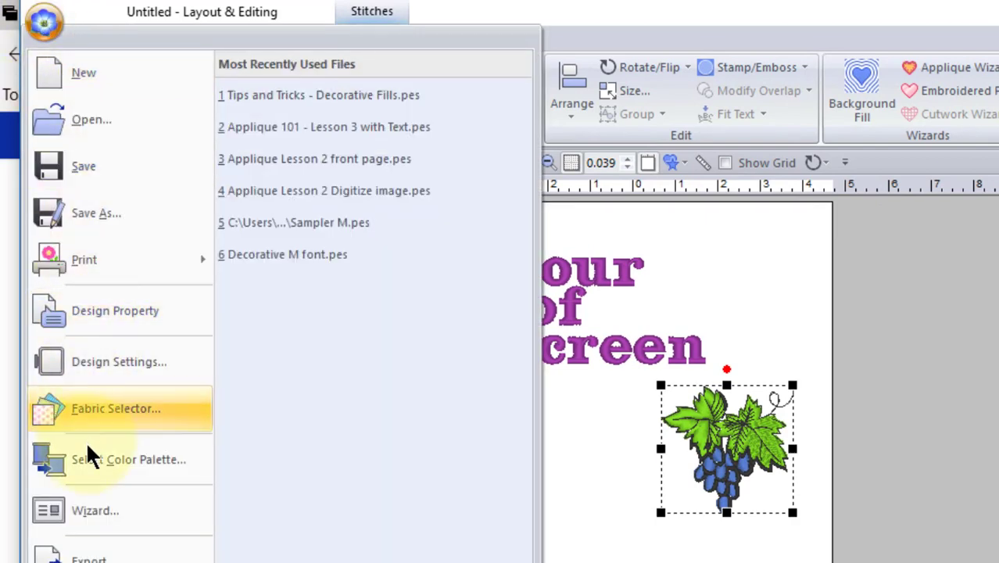
{"action": "left_click", "coordinate": [104, 510]}
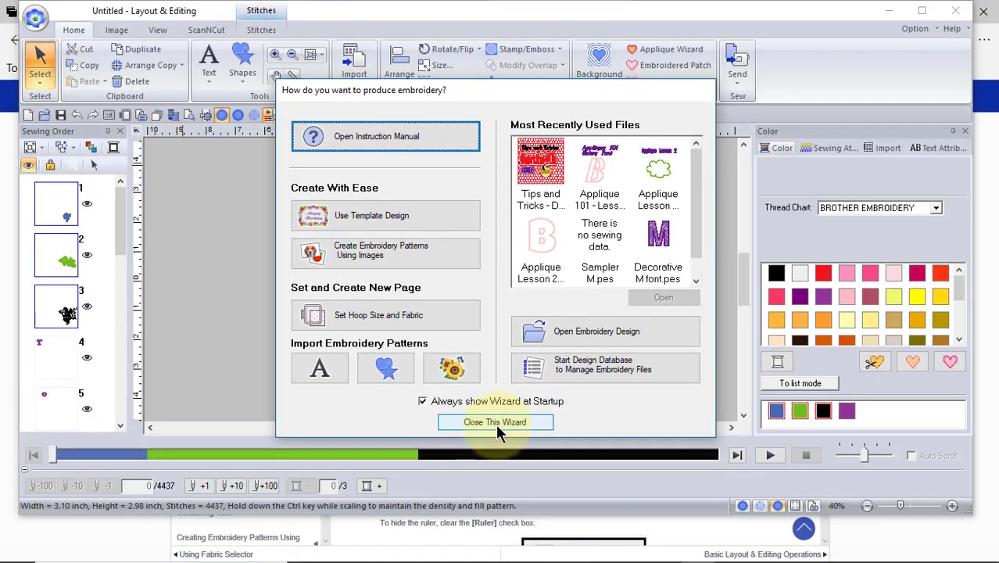
{"action": "left_click", "coordinate": [495, 424]}
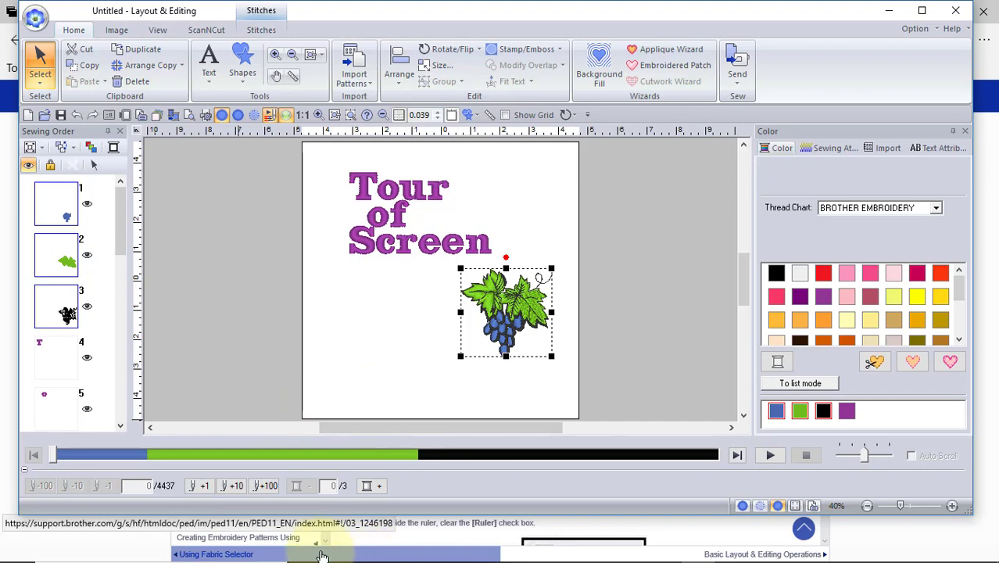
In the Edge online manual, search 'screen' and open Specifying the Design Page Settings.
{"action": "mouse_move", "coordinate": [414, 534]}
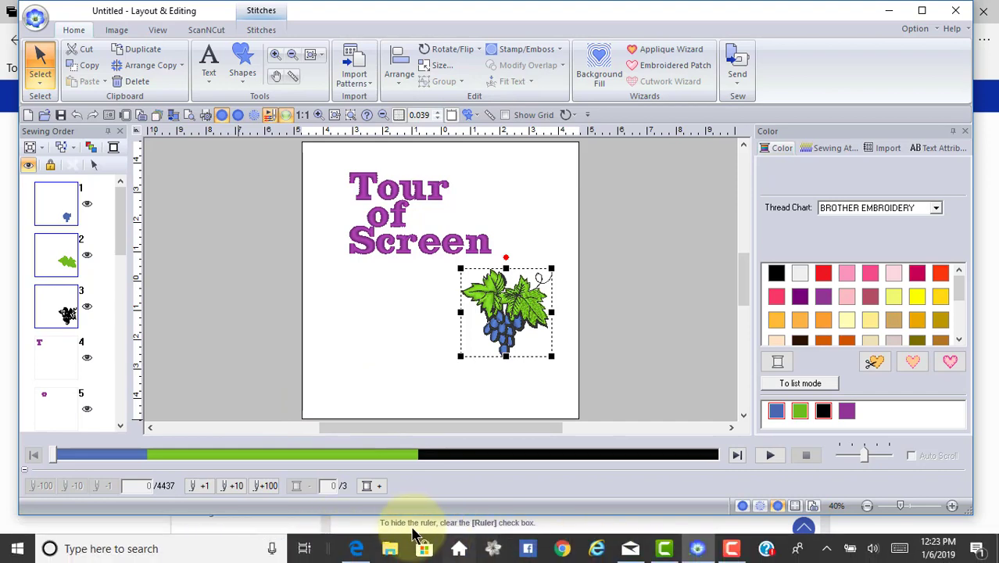
{"action": "left_click", "coordinate": [356, 549]}
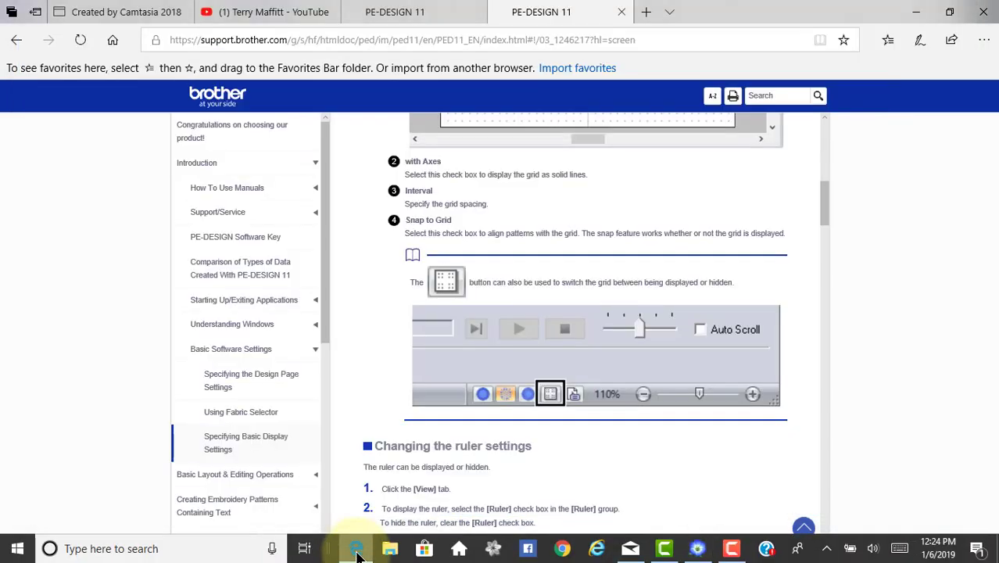
{"action": "left_click", "coordinate": [779, 95]}
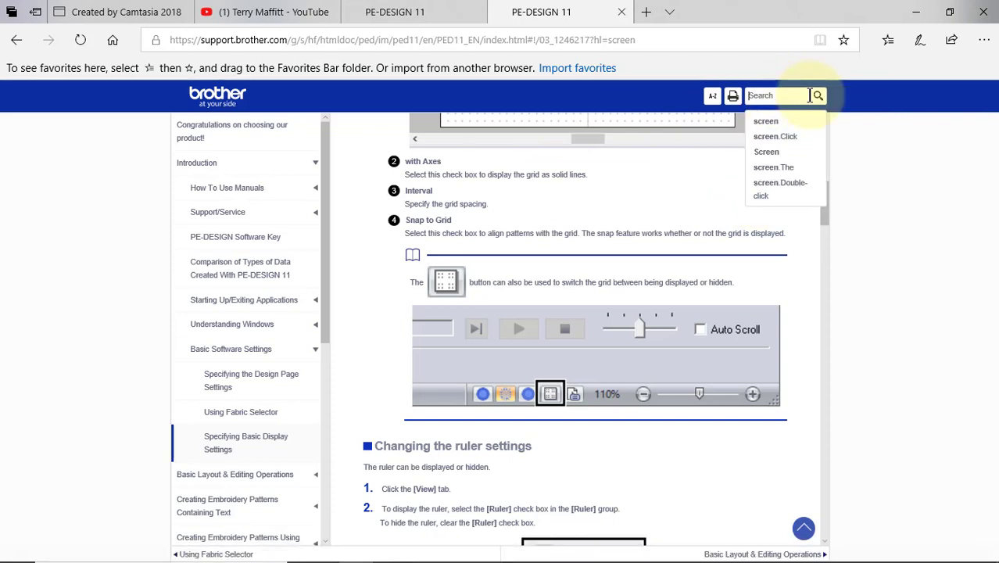
{"action": "left_click", "coordinate": [766, 122]}
{"action": "left_click", "coordinate": [422, 199]}
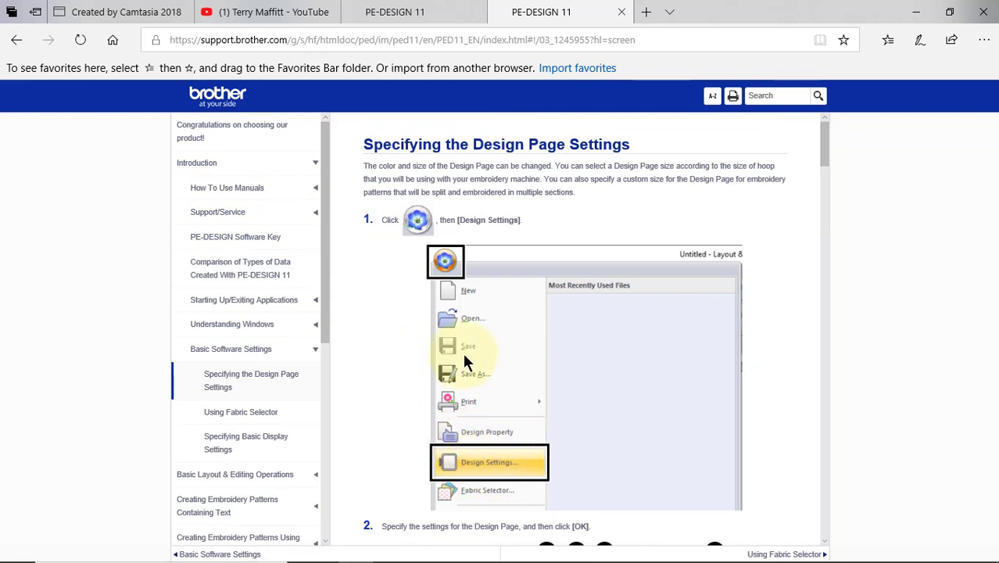
Scroll past user hoop sizes and sewing area down to Jump Stitch Trimming.
{"action": "scroll", "coordinate": [555, 399], "scroll_direction": "down", "scroll_amount": 5}
{"action": "scroll", "coordinate": [555, 395], "scroll_direction": "down", "scroll_amount": 2}
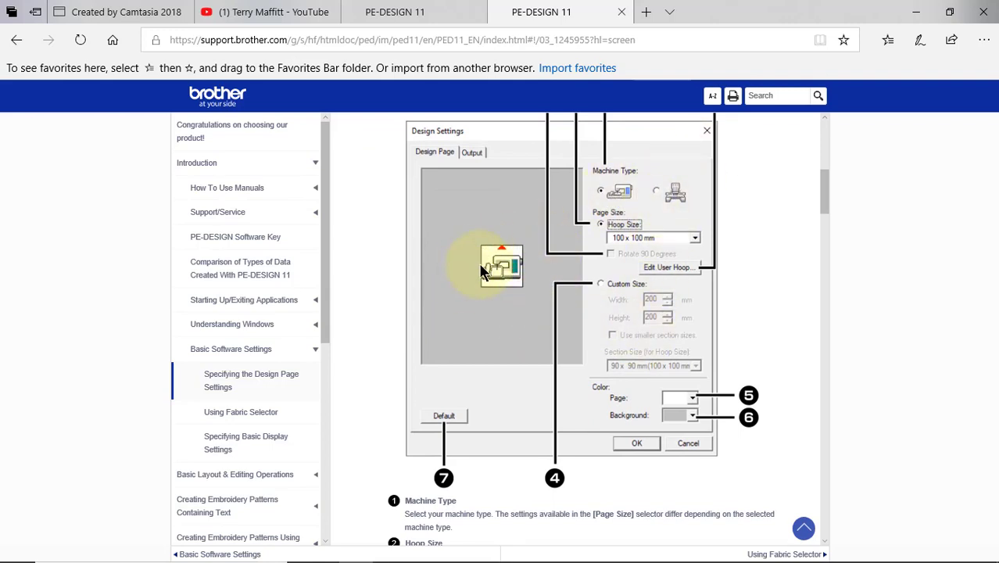
{"action": "scroll", "coordinate": [480, 265], "scroll_direction": "down", "scroll_amount": 5}
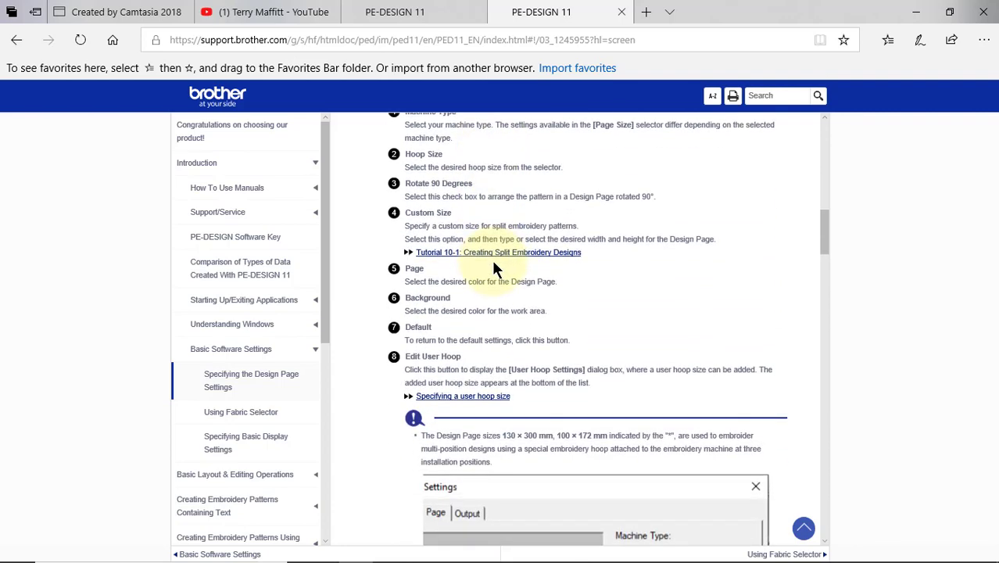
{"action": "scroll", "coordinate": [493, 268], "scroll_direction": "down", "scroll_amount": 9}
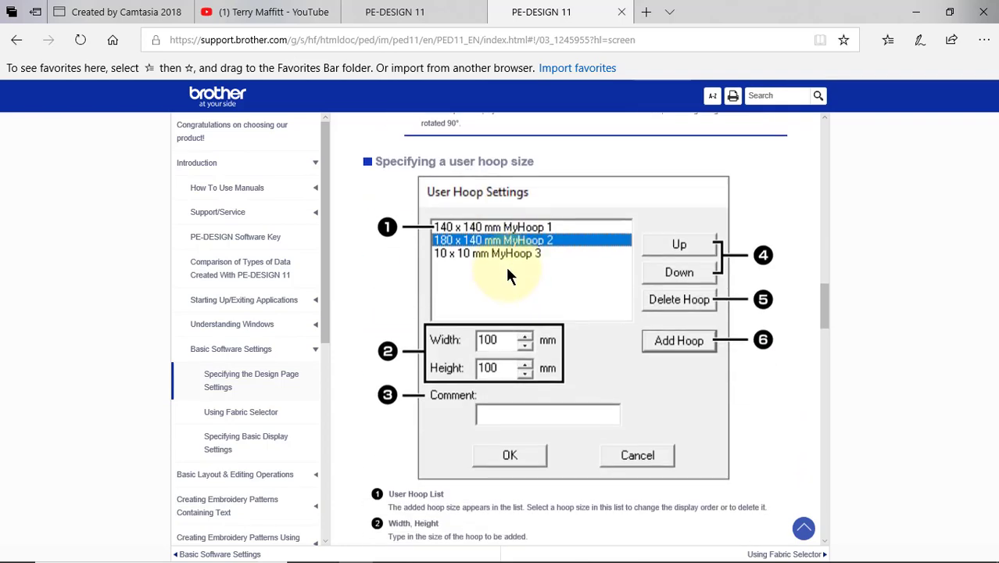
{"action": "scroll", "coordinate": [508, 276], "scroll_direction": "down", "scroll_amount": 3}
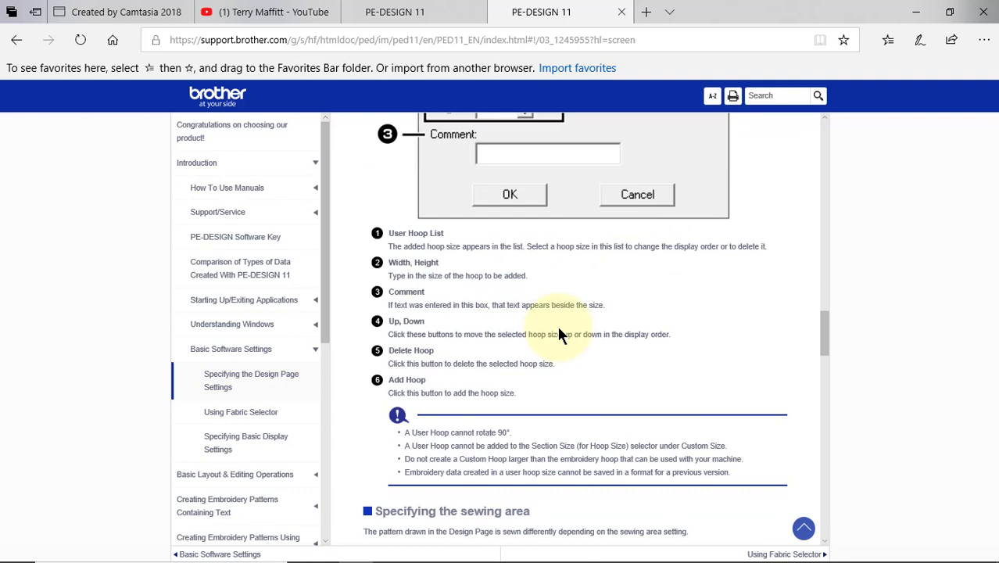
{"action": "scroll", "coordinate": [558, 333], "scroll_direction": "down", "scroll_amount": 14}
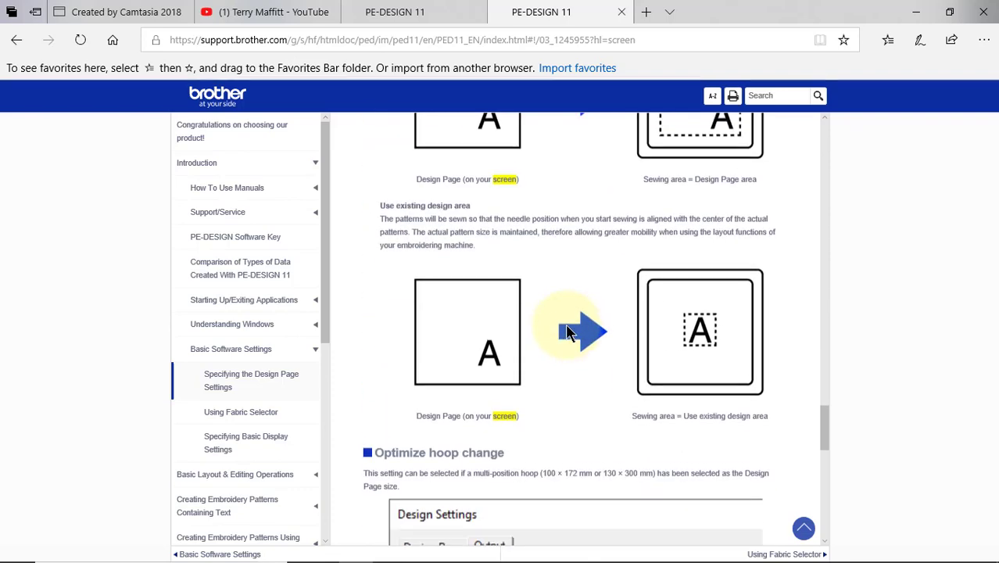
{"action": "scroll", "coordinate": [568, 332], "scroll_direction": "down", "scroll_amount": 5}
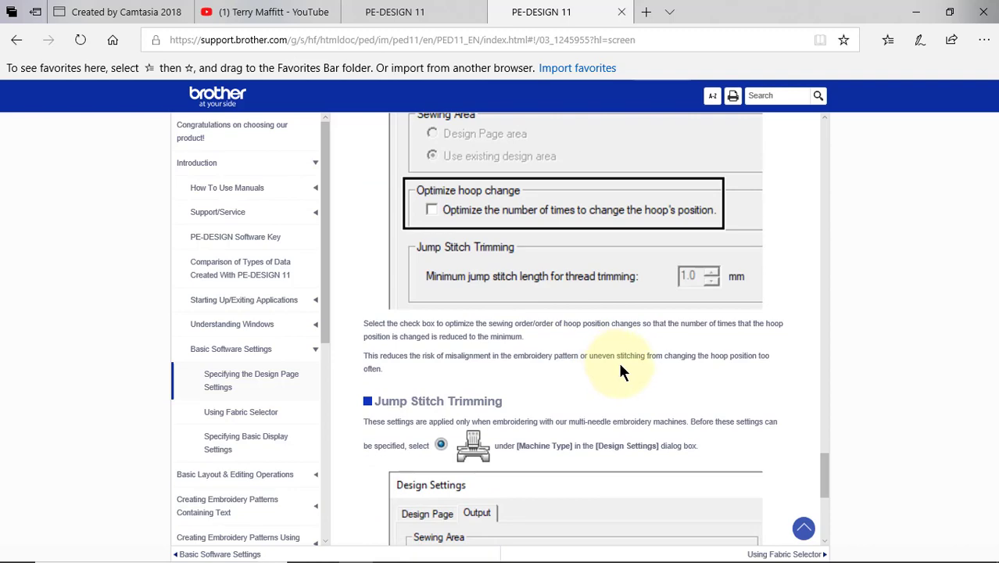
{"action": "mouse_move", "coordinate": [531, 556]}
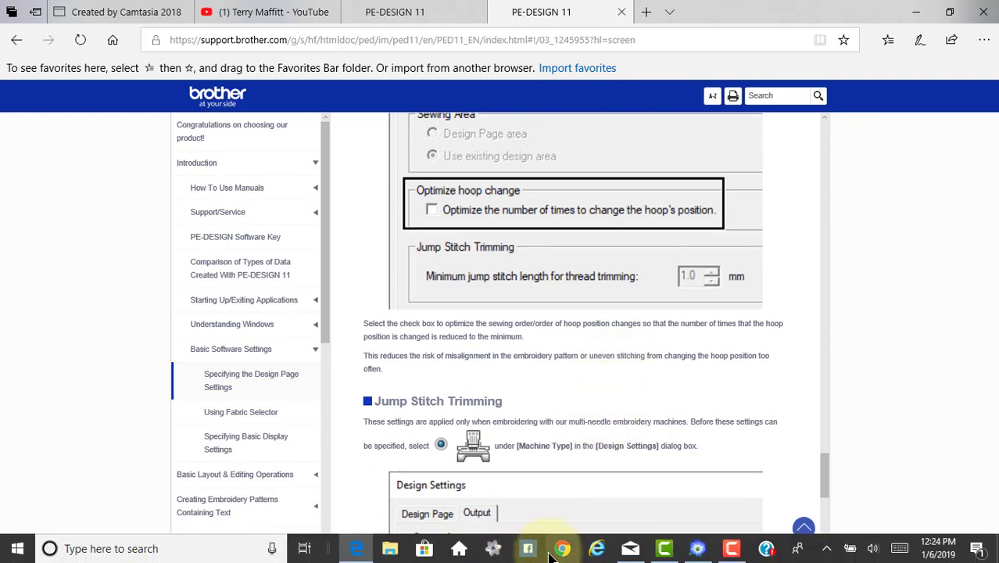
Bring PE-DESIGN forward, choose Exit, then Cancel the save prompt so Tour of Screen stays open.
{"action": "left_click", "coordinate": [696, 549]}
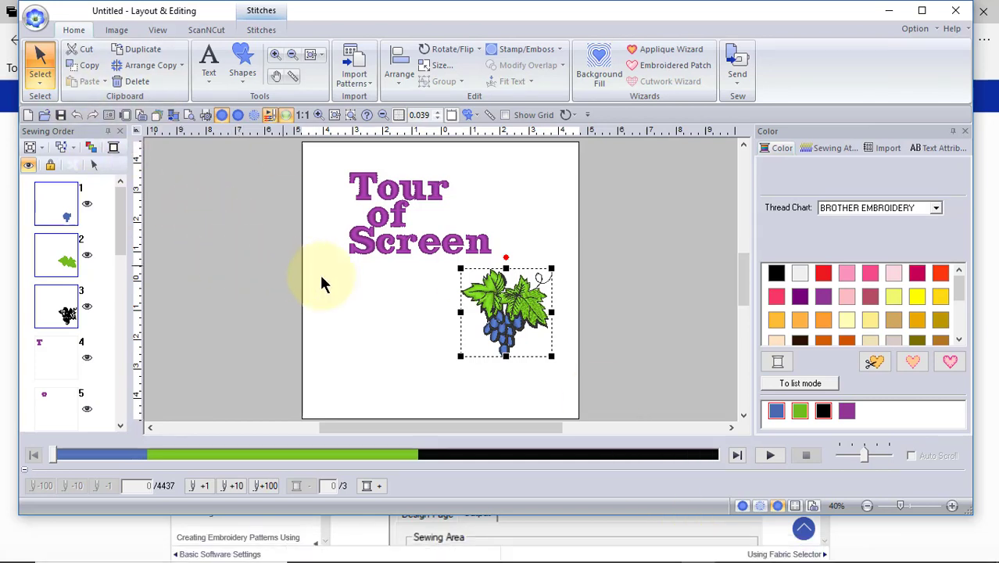
{"action": "left_click", "coordinate": [37, 20]}
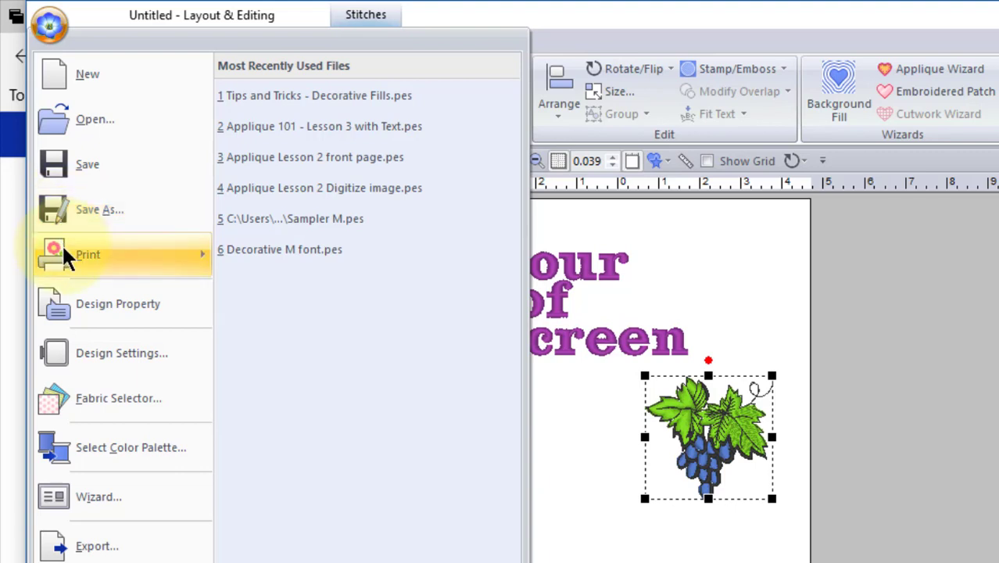
{"action": "mouse_move", "coordinate": [64, 249]}
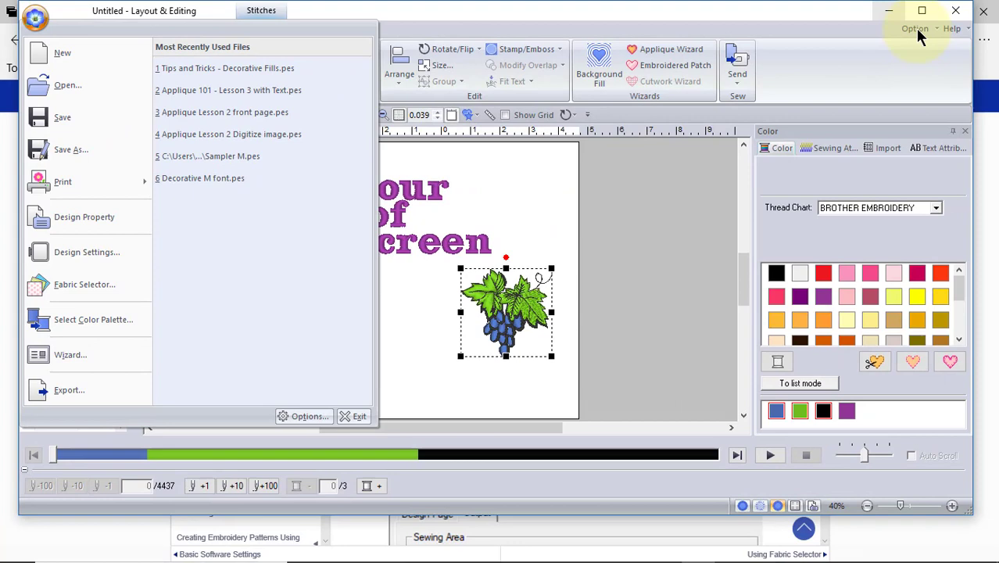
{"action": "left_click", "coordinate": [356, 415]}
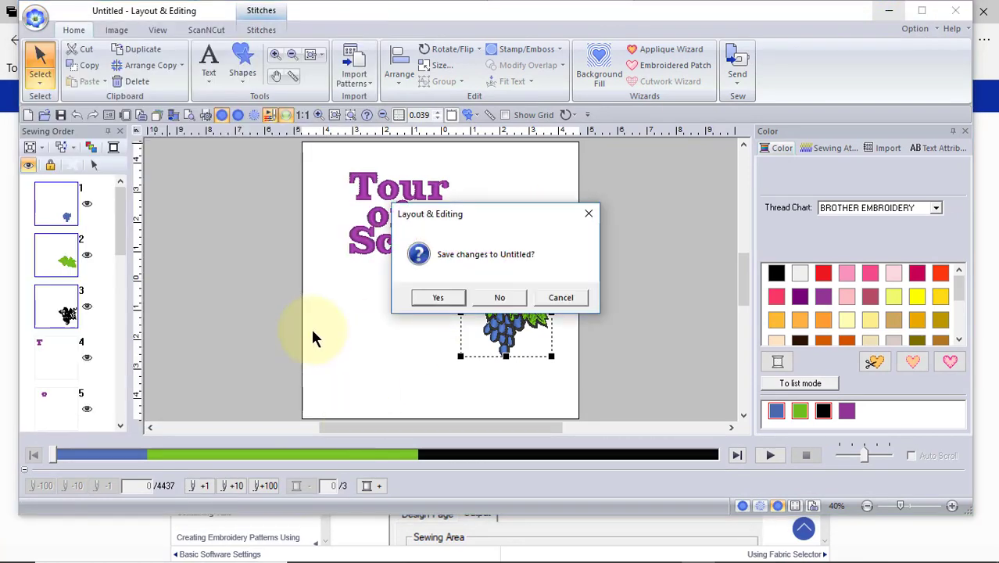
{"action": "left_click", "coordinate": [438, 300]}
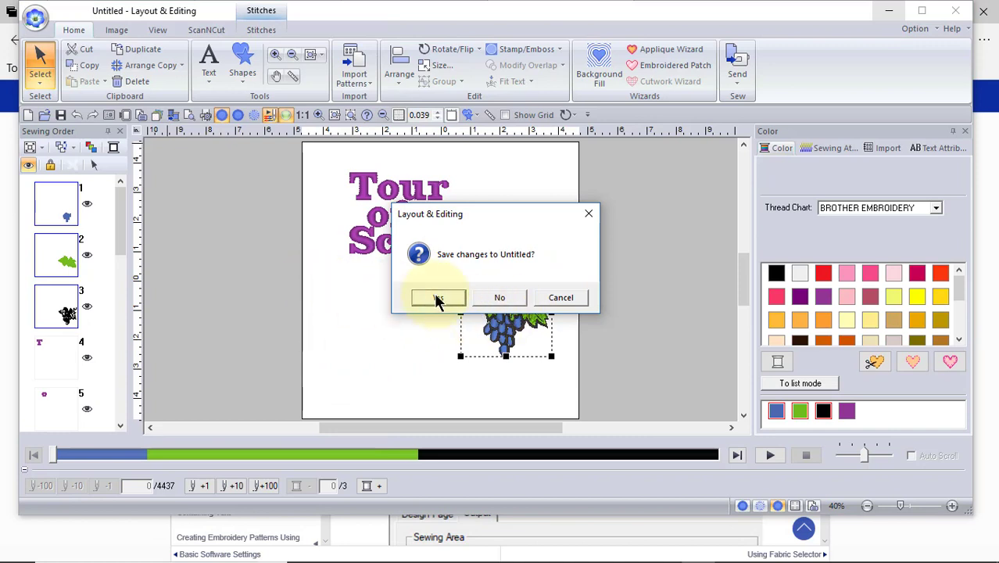
{"action": "left_click", "coordinate": [571, 300]}
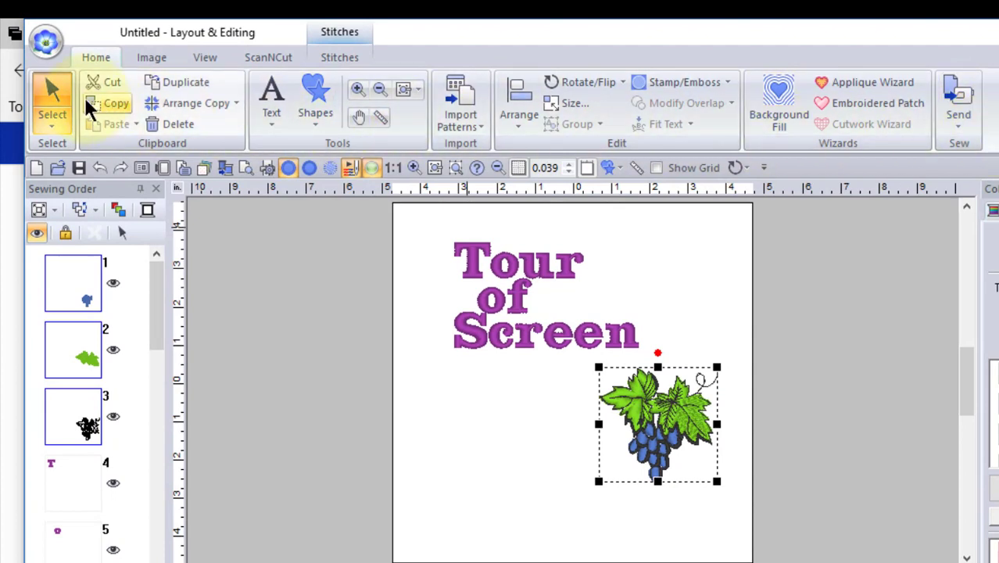
{"action": "left_click", "coordinate": [153, 58]}
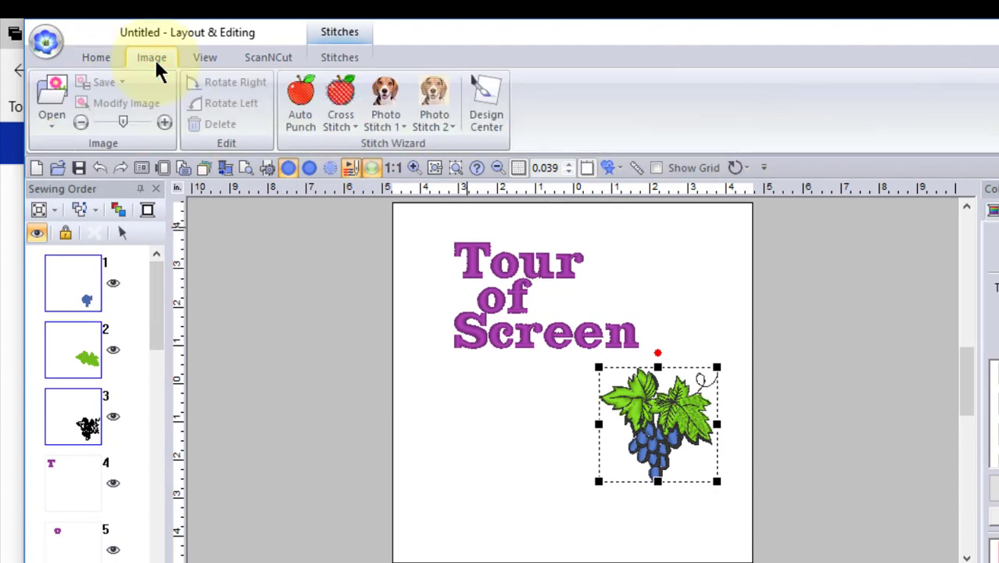
{"action": "left_click", "coordinate": [206, 56]}
{"action": "left_click", "coordinate": [257, 57]}
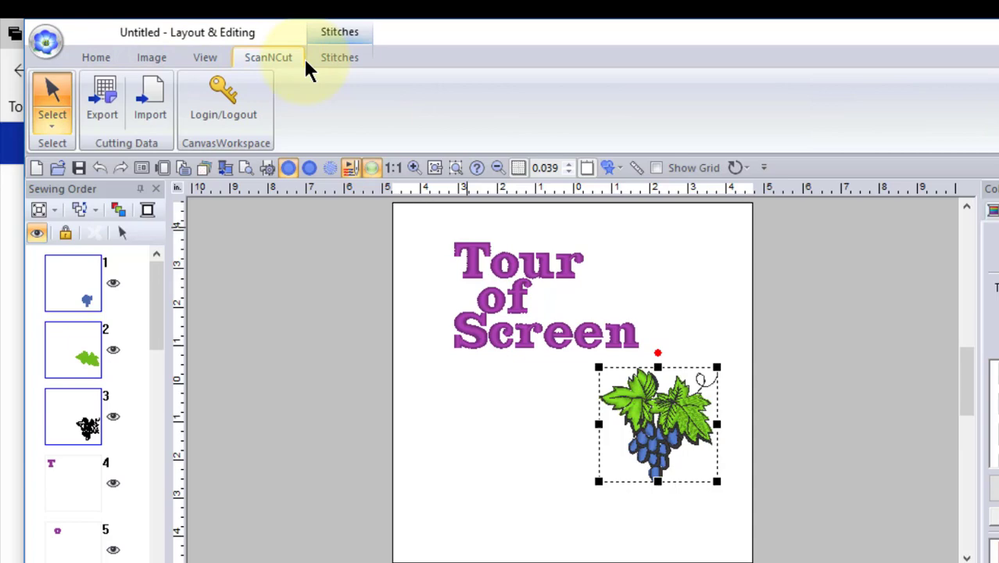
{"action": "left_click", "coordinate": [350, 66]}
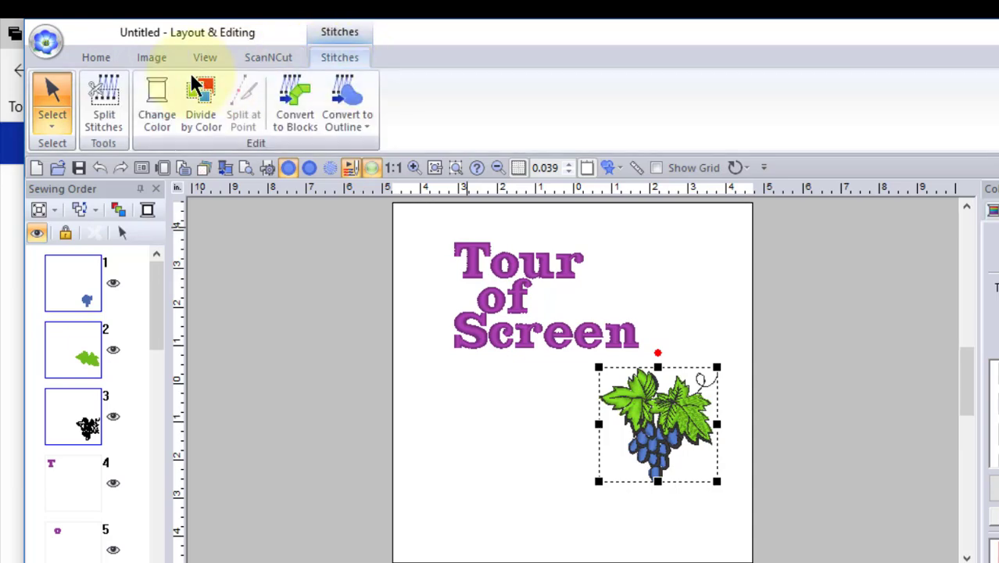
{"action": "left_click", "coordinate": [96, 56]}
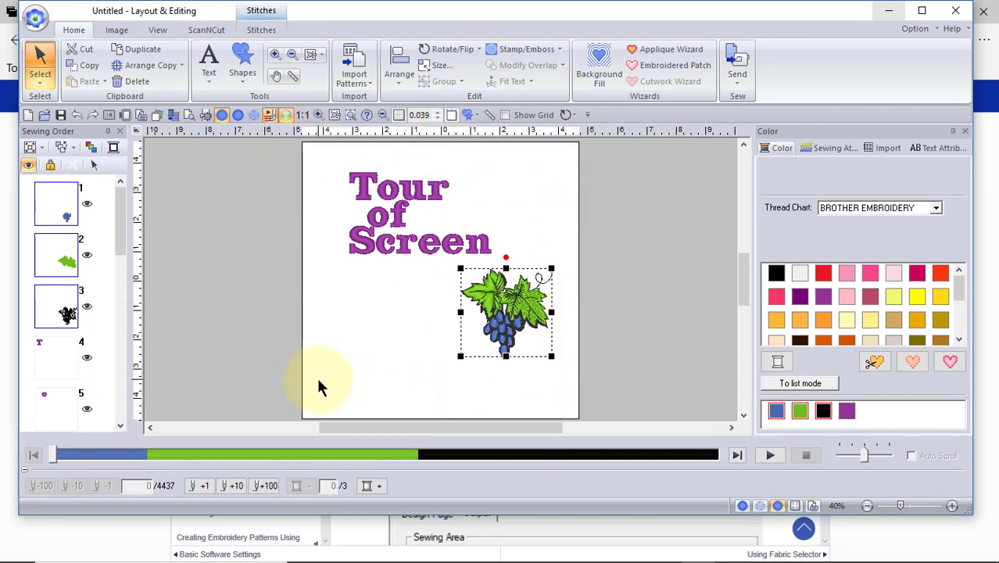
{"action": "left_click", "coordinate": [131, 118]}
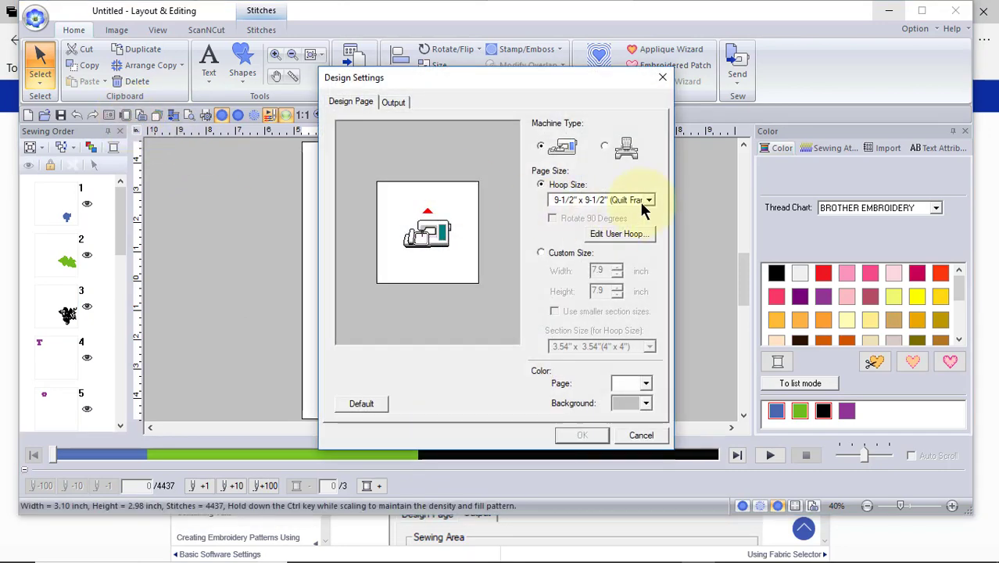
{"action": "left_click", "coordinate": [648, 201]}
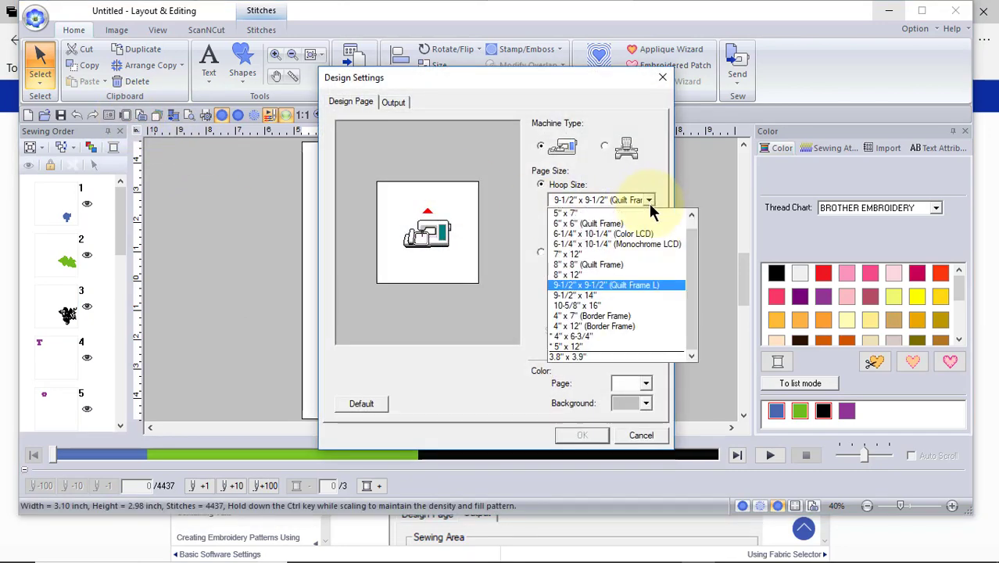
{"action": "left_click", "coordinate": [588, 305]}
{"action": "left_click", "coordinate": [580, 436]}
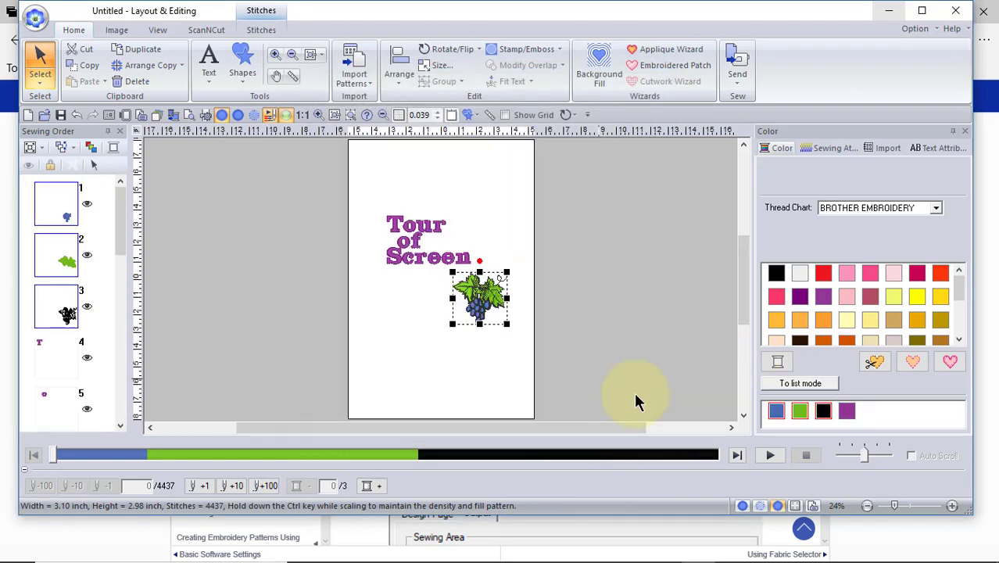
{"action": "left_click", "coordinate": [469, 307]}
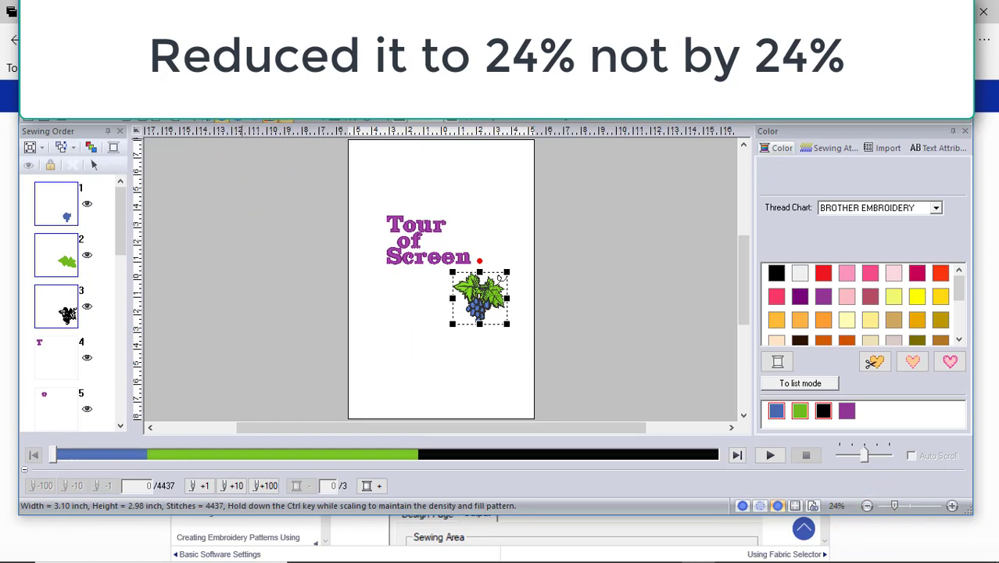
{"action": "left_click", "coordinate": [125, 115]}
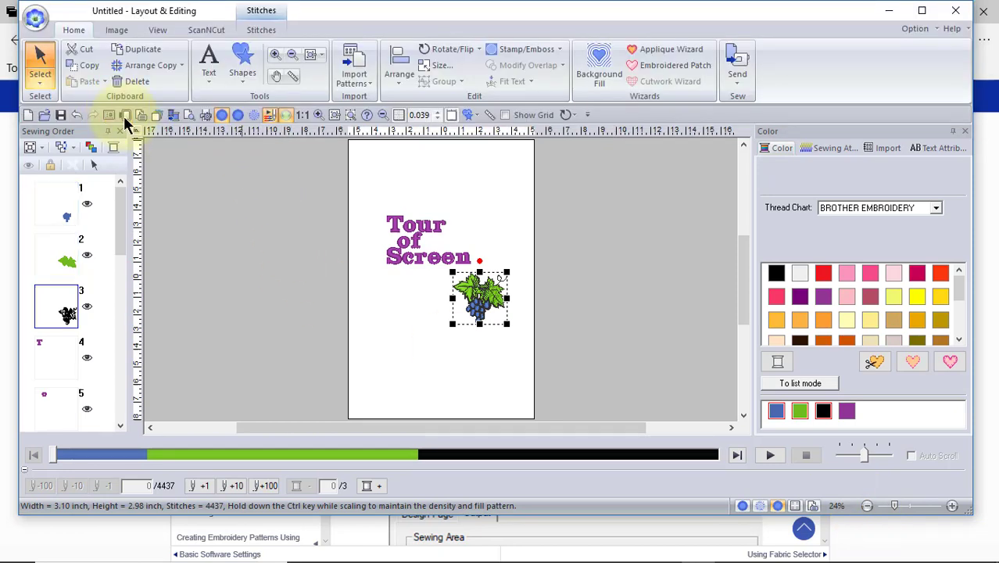
{"action": "left_click", "coordinate": [648, 200]}
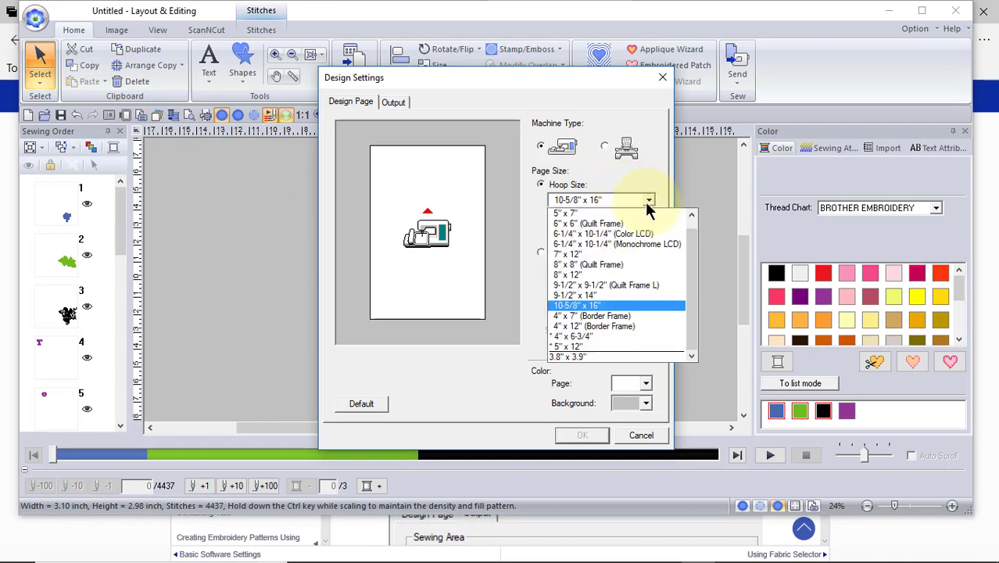
{"action": "left_click", "coordinate": [598, 283]}
{"action": "left_click", "coordinate": [582, 434]}
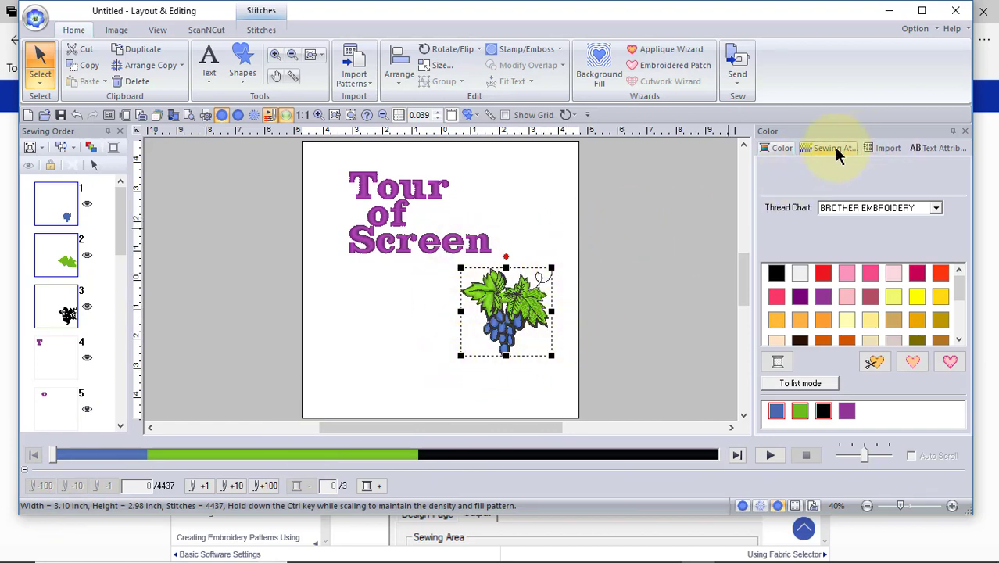
Drag the 33103417.pes bananas from the Import Fruits library onto the page's lower left.
{"action": "left_click", "coordinate": [875, 147]}
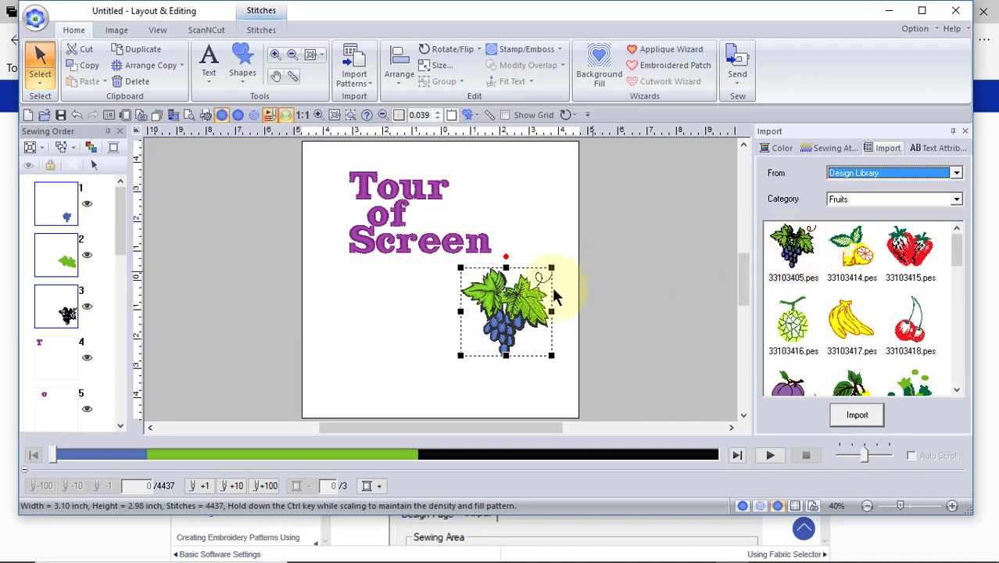
{"action": "left_click_drag", "start_coordinate": [852, 330], "coordinate": [360, 320]}
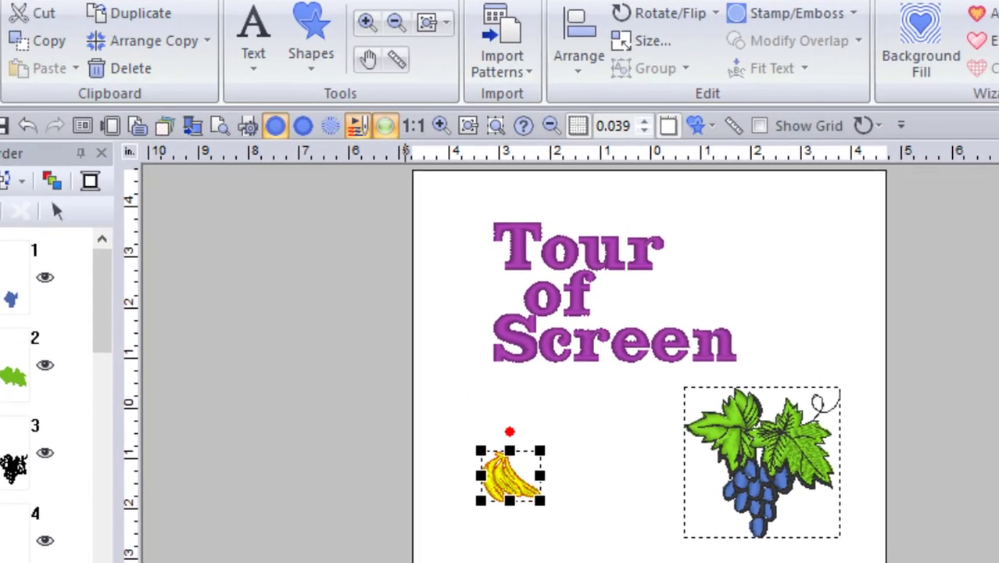
{"action": "left_click", "coordinate": [127, 152]}
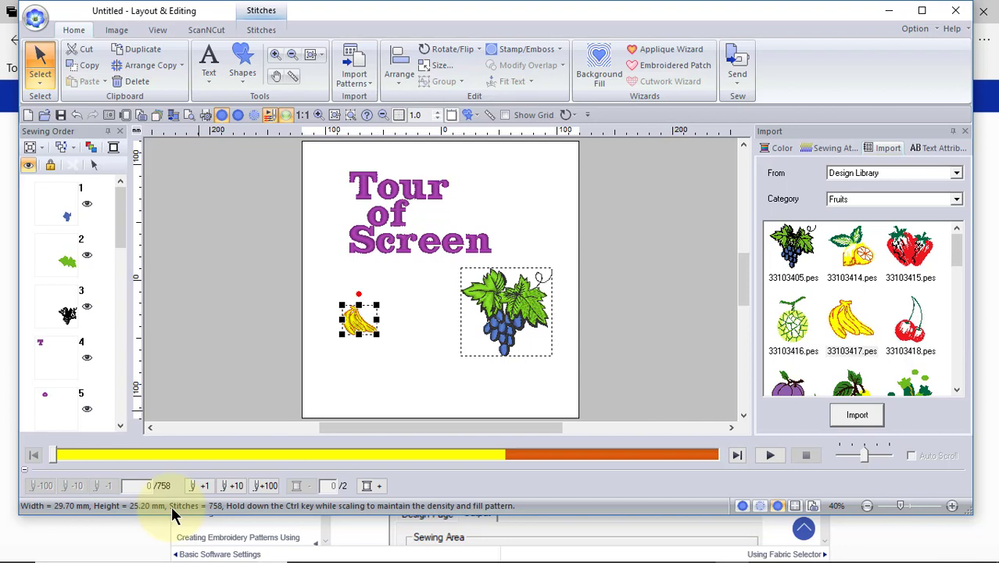
{"action": "left_click", "coordinate": [136, 139]}
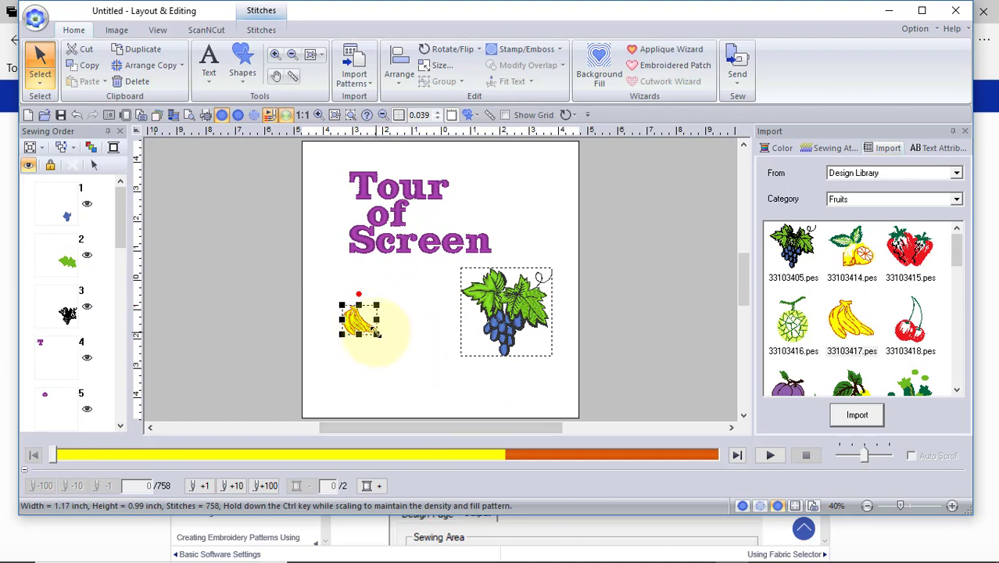
Drag the bananas' bottom-right handle to enlarge them to 2.34 × 2.00 inches.
{"action": "left_click_drag", "start_coordinate": [377, 332], "coordinate": [410, 374]}
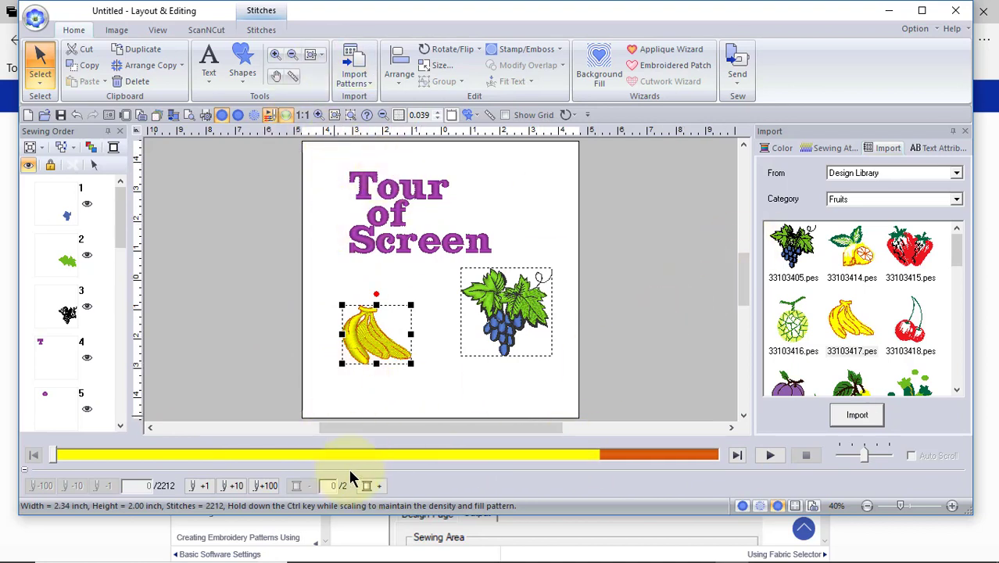
{"action": "left_click", "coordinate": [769, 456]}
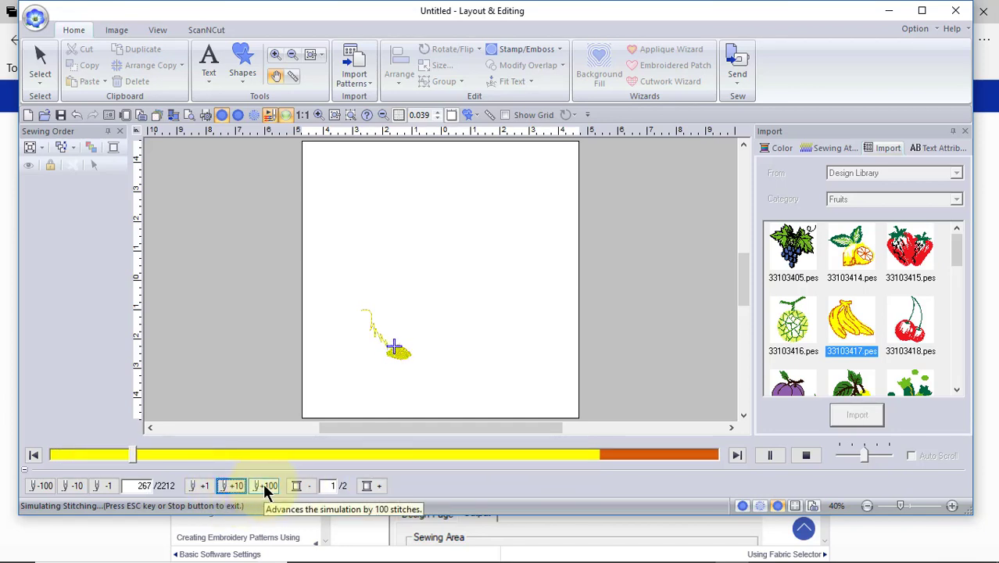
{"action": "left_click", "coordinate": [264, 486]}
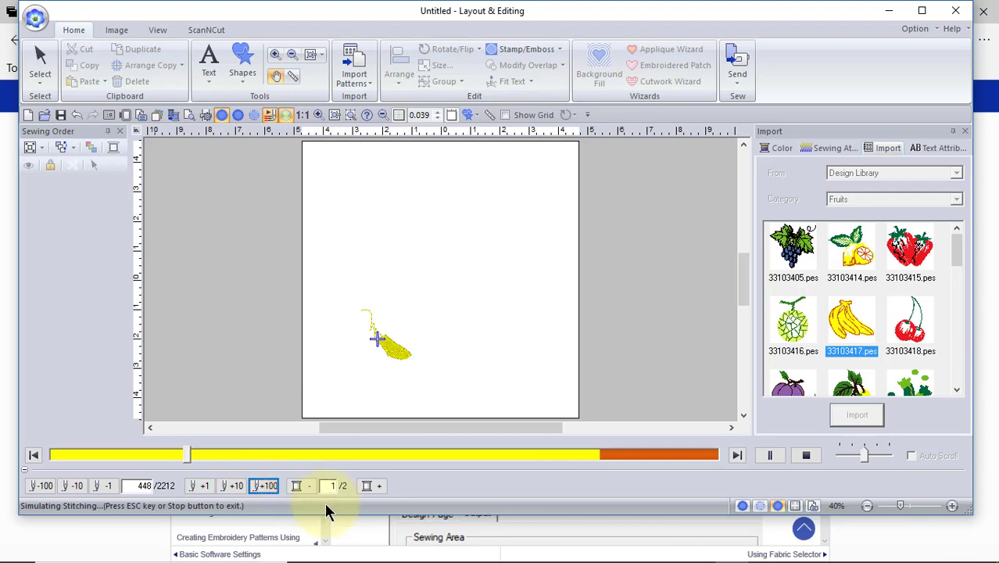
{"action": "left_click", "coordinate": [197, 486]}
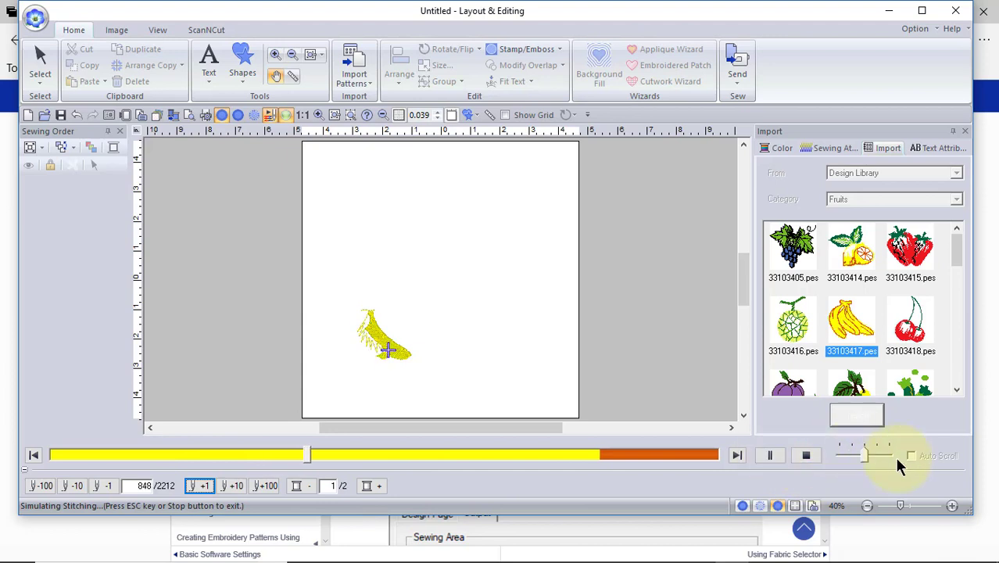
{"action": "mouse_move", "coordinate": [864, 457]}
{"action": "left_mouse_down"}
{"action": "mouse_move", "coordinate": [883, 455]}
{"action": "mouse_move", "coordinate": [854, 455]}
{"action": "left_mouse_up"}
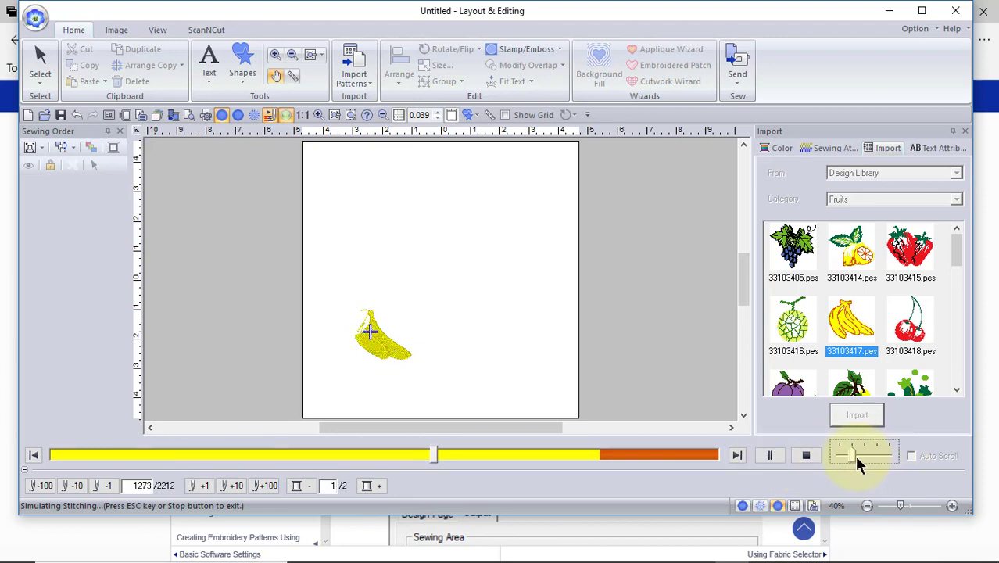
{"action": "left_click", "coordinate": [806, 455]}
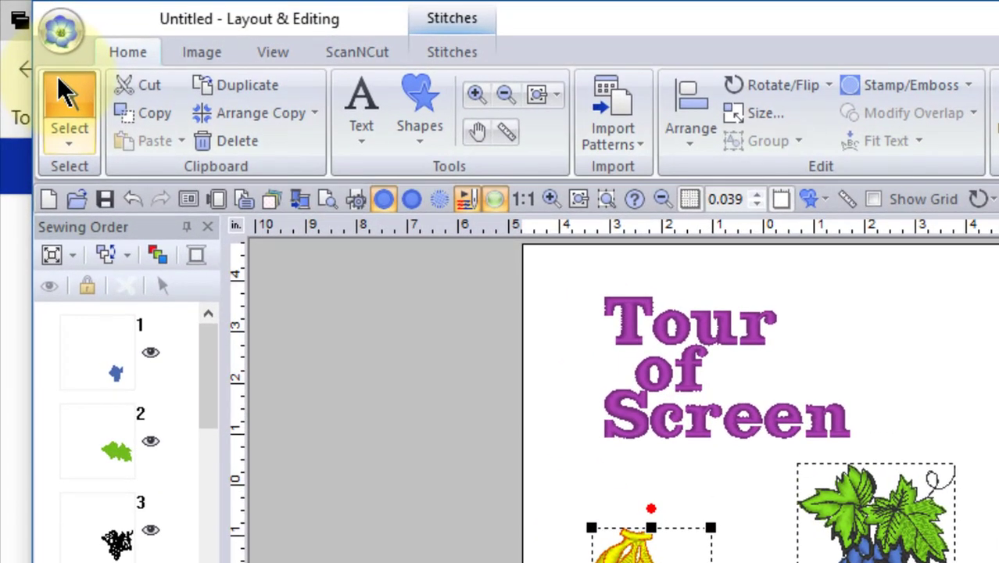
Select all objects, play the 12135-stitch simulation at increased speed, then stop it.
{"action": "left_click", "coordinate": [67, 138]}
{"action": "left_click", "coordinate": [102, 253]}
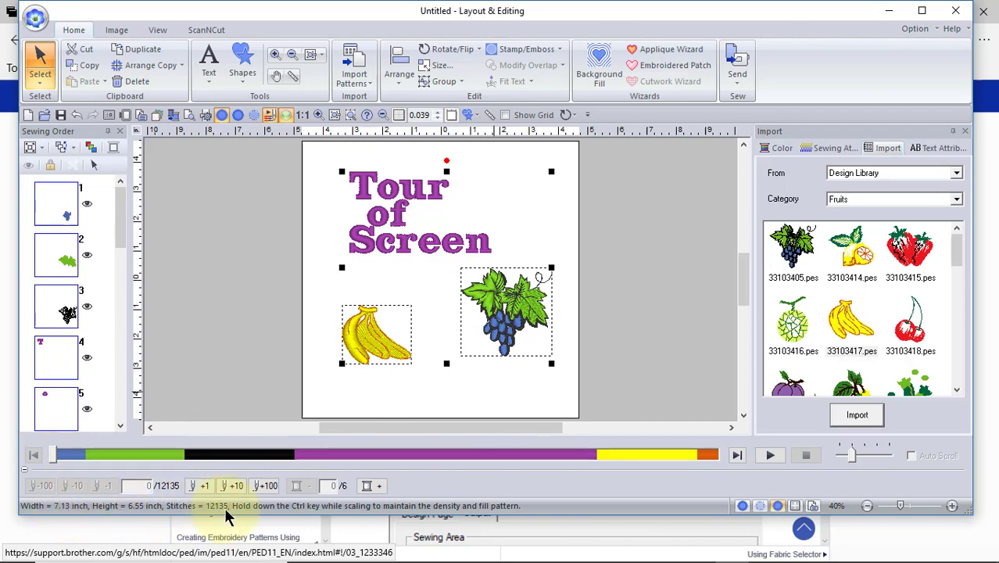
{"action": "left_click", "coordinate": [769, 456]}
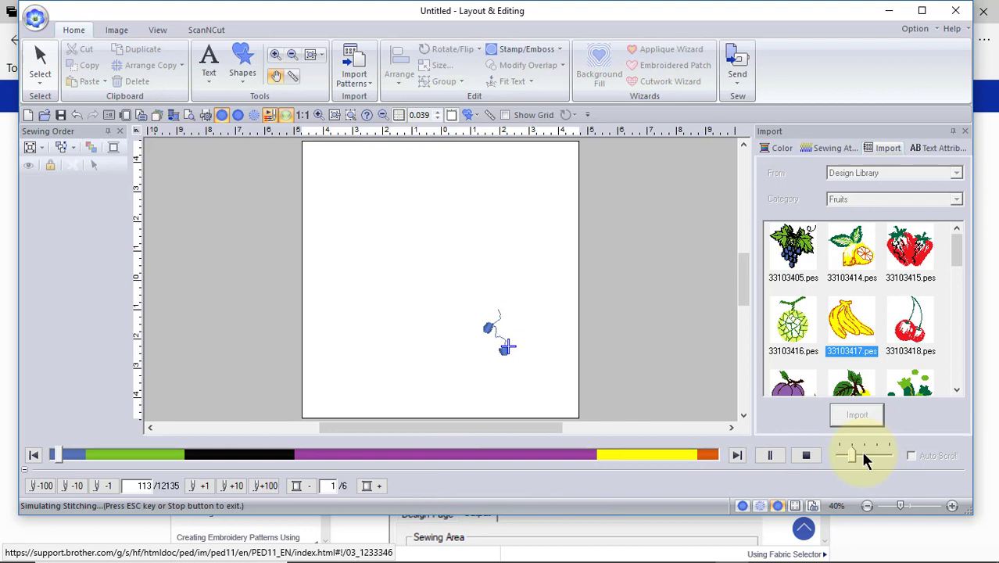
{"action": "mouse_move", "coordinate": [851, 452]}
{"action": "left_mouse_down"}
{"action": "mouse_move", "coordinate": [896, 449]}
{"action": "mouse_move", "coordinate": [873, 457]}
{"action": "left_mouse_up"}
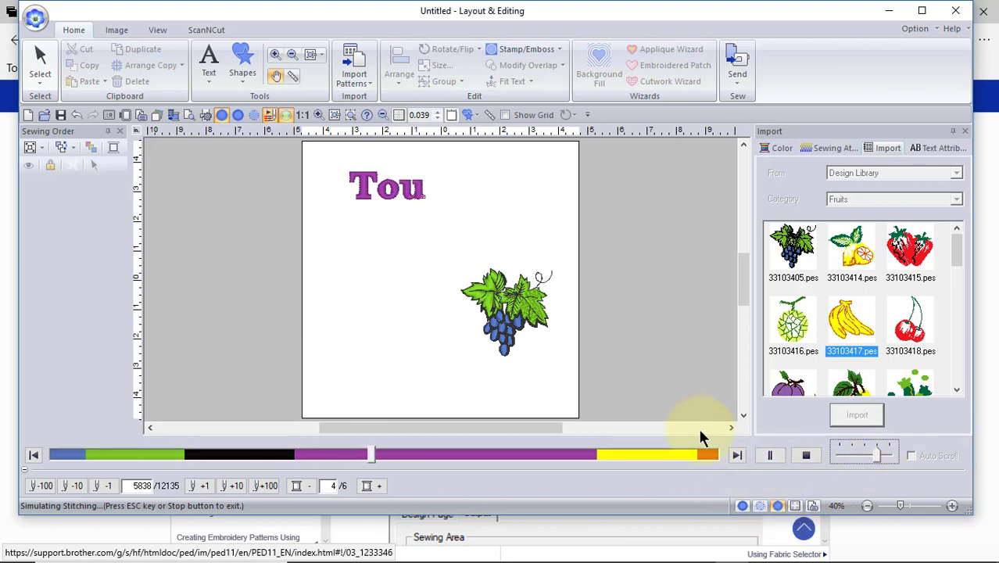
{"action": "left_click", "coordinate": [805, 455]}
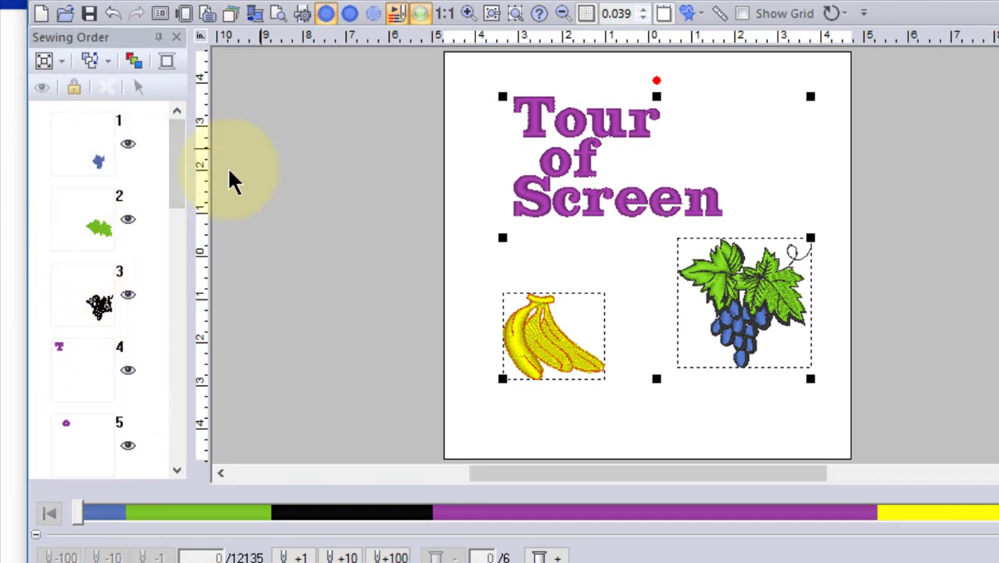
Deselect everything, then marquee-select Sewing Order items 1–3 of the grape bunch.
{"action": "left_click", "coordinate": [280, 168]}
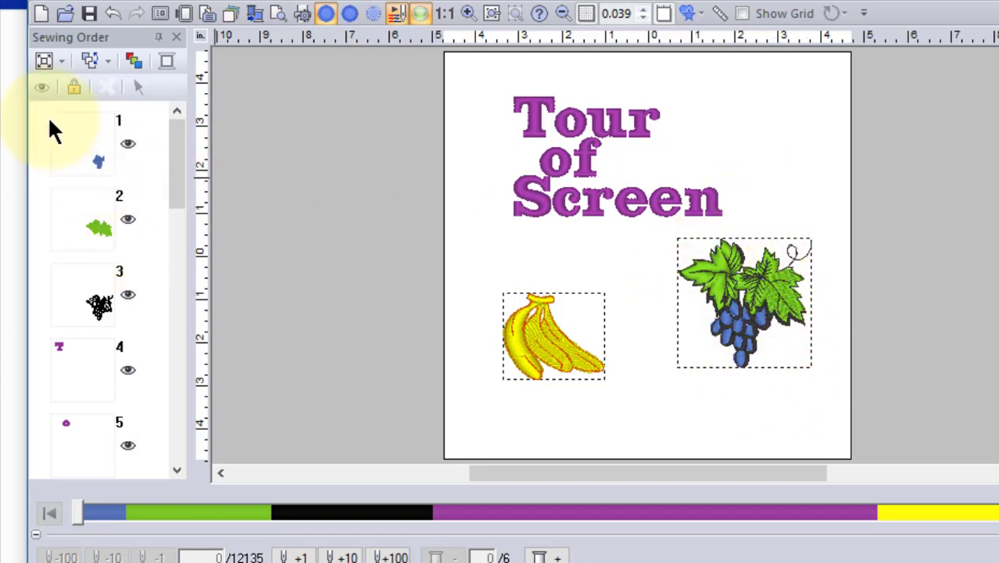
{"action": "left_click_drag", "start_coordinate": [55, 109], "coordinate": [139, 332]}
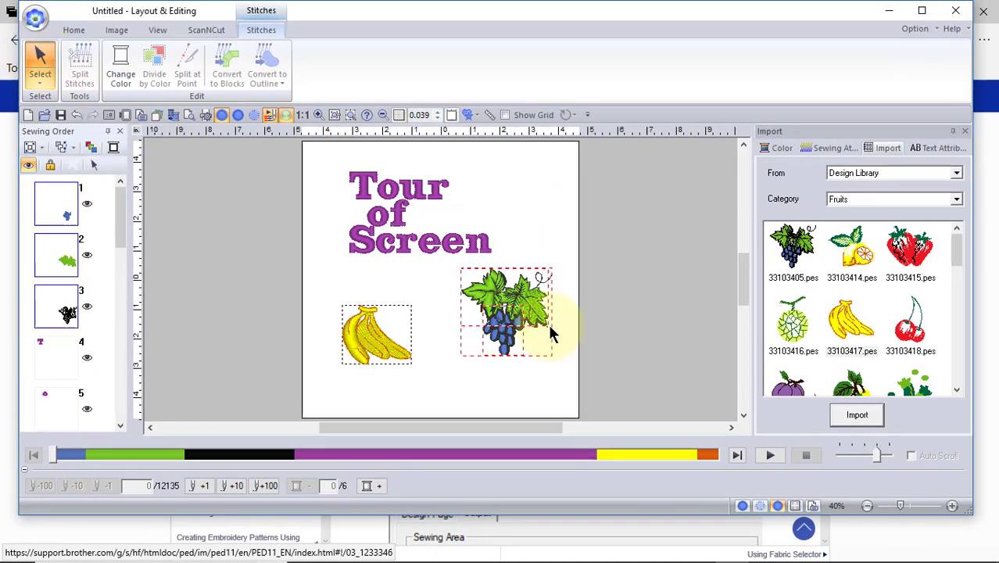
Shrink the grapes to about 2.12 × 2.04 inches, then delete them from the Home tab.
{"action": "left_click", "coordinate": [519, 348]}
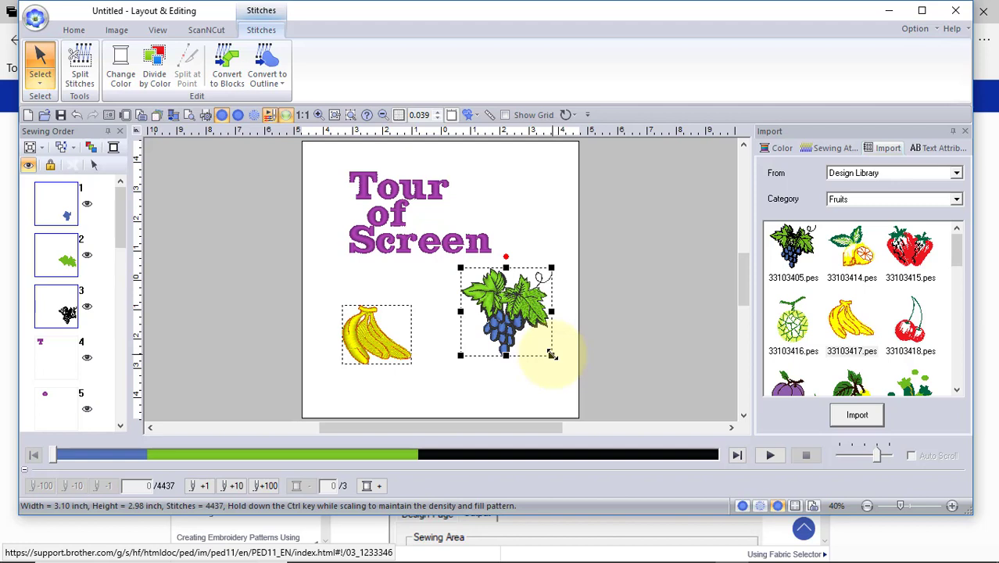
{"action": "left_click_drag", "start_coordinate": [551, 354], "coordinate": [524, 329]}
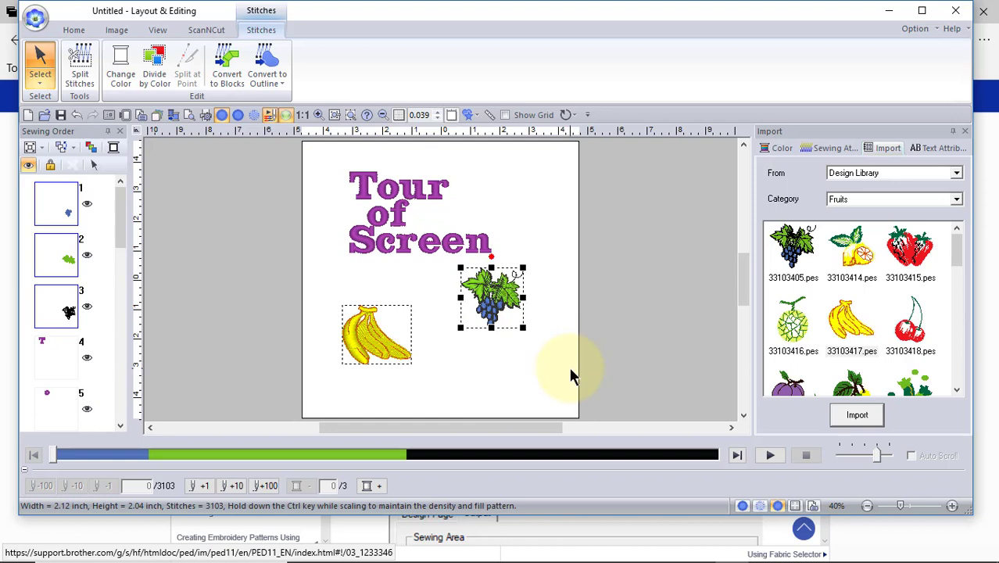
{"action": "left_click", "coordinate": [74, 31]}
{"action": "left_click", "coordinate": [135, 83]}
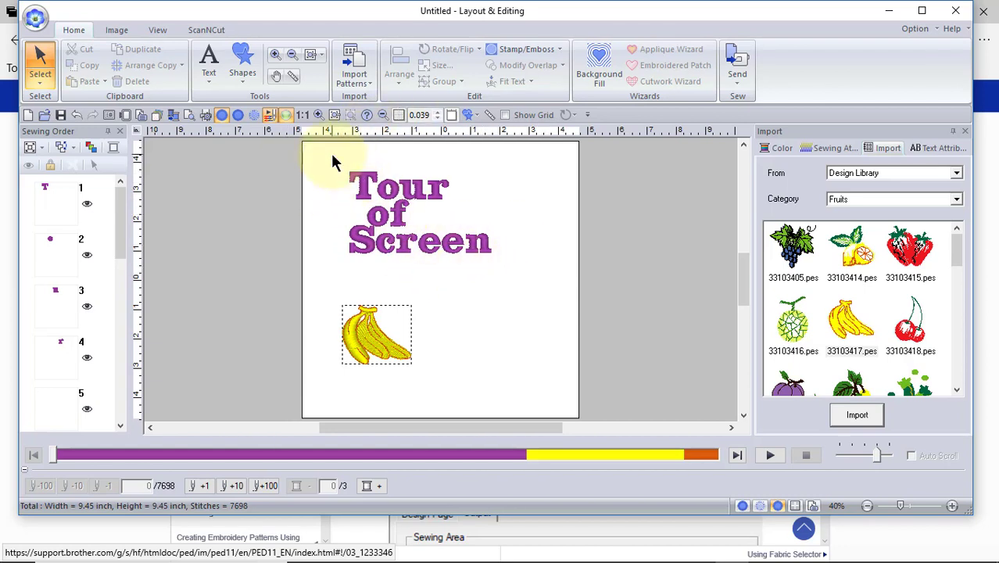
{"action": "left_click_drag", "start_coordinate": [332, 154], "coordinate": [516, 255]}
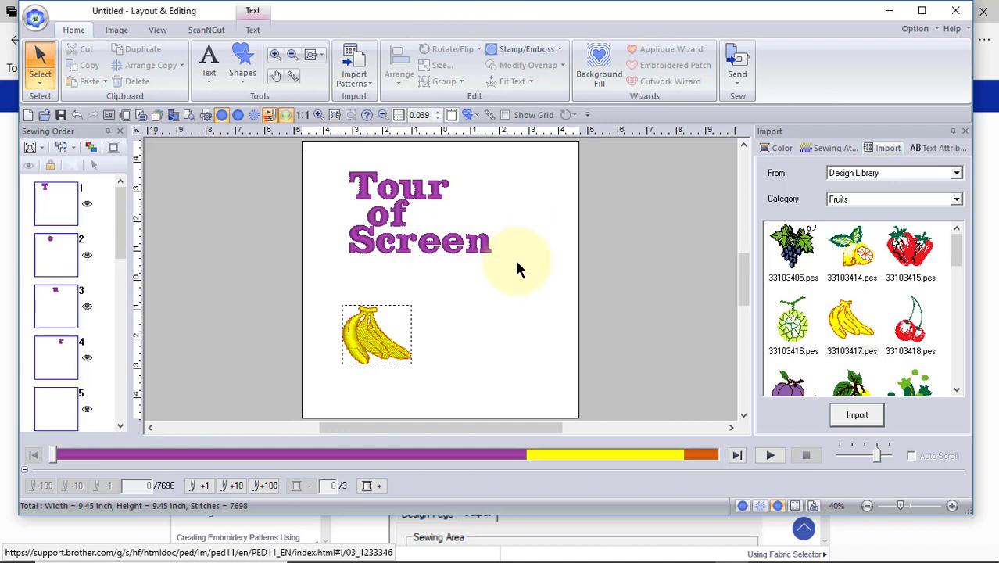
{"action": "right_click", "coordinate": [391, 197]}
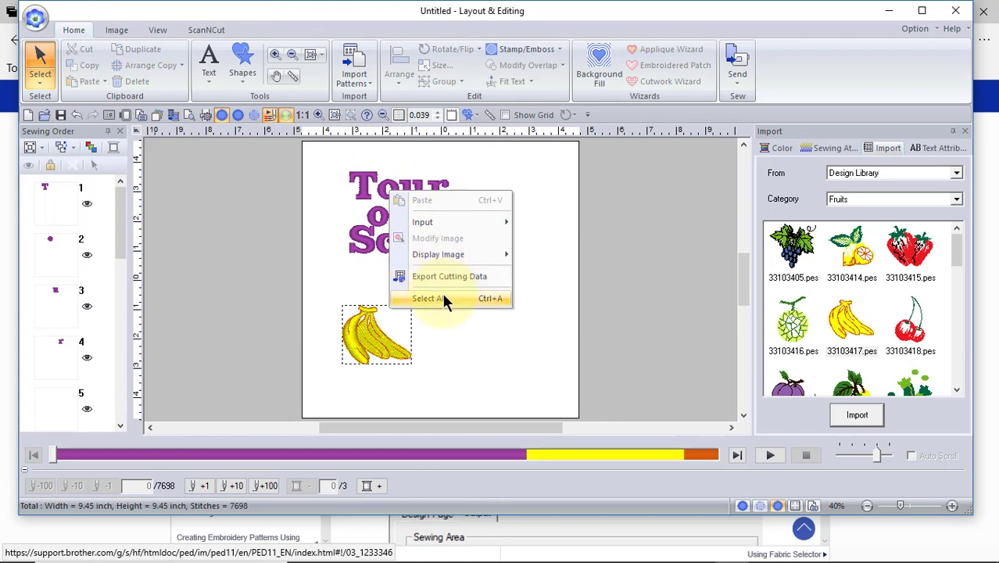
{"action": "left_click", "coordinate": [530, 335]}
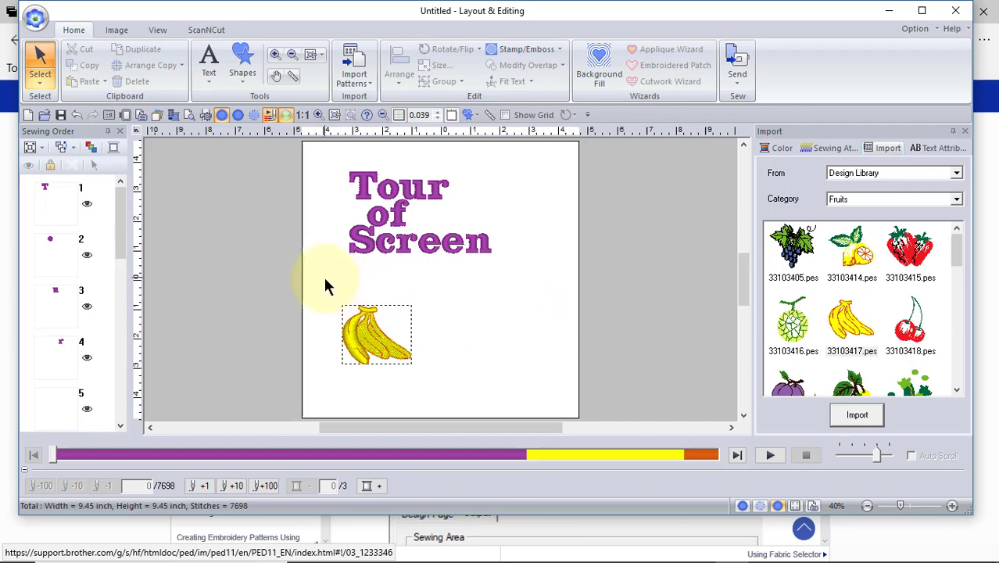
{"action": "left_click_drag", "start_coordinate": [324, 297], "coordinate": [423, 372]}
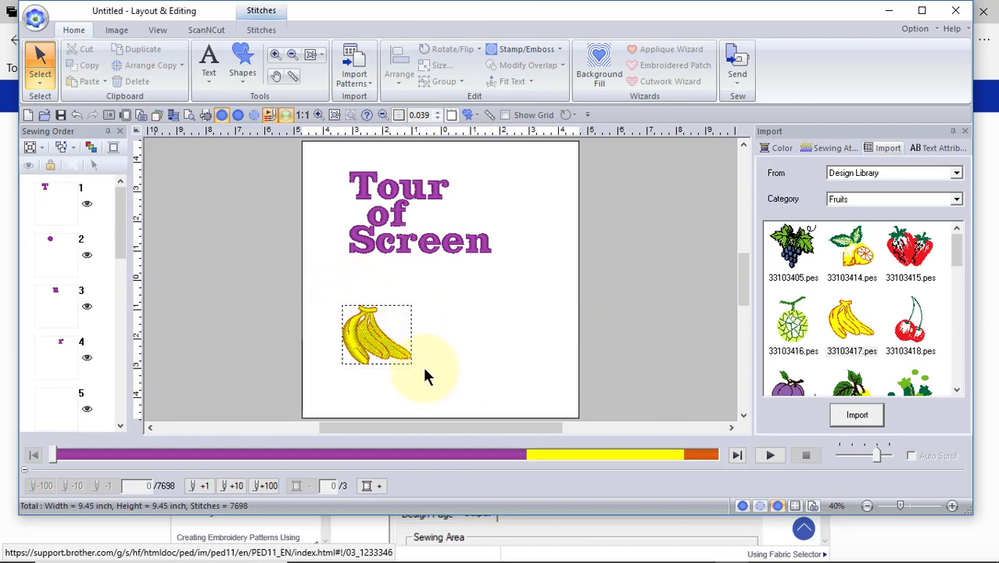
{"action": "right_click", "coordinate": [377, 335]}
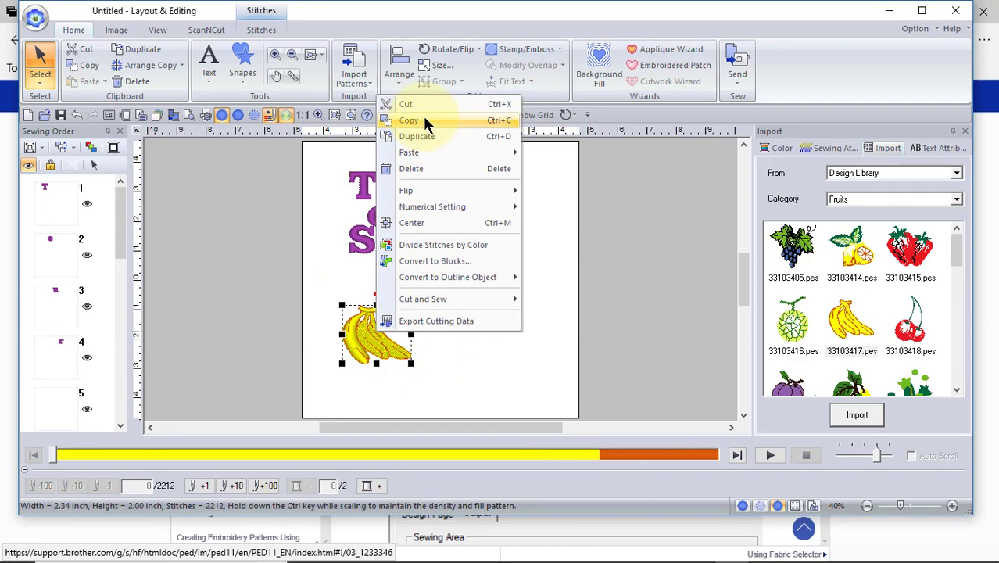
{"action": "left_click", "coordinate": [546, 335]}
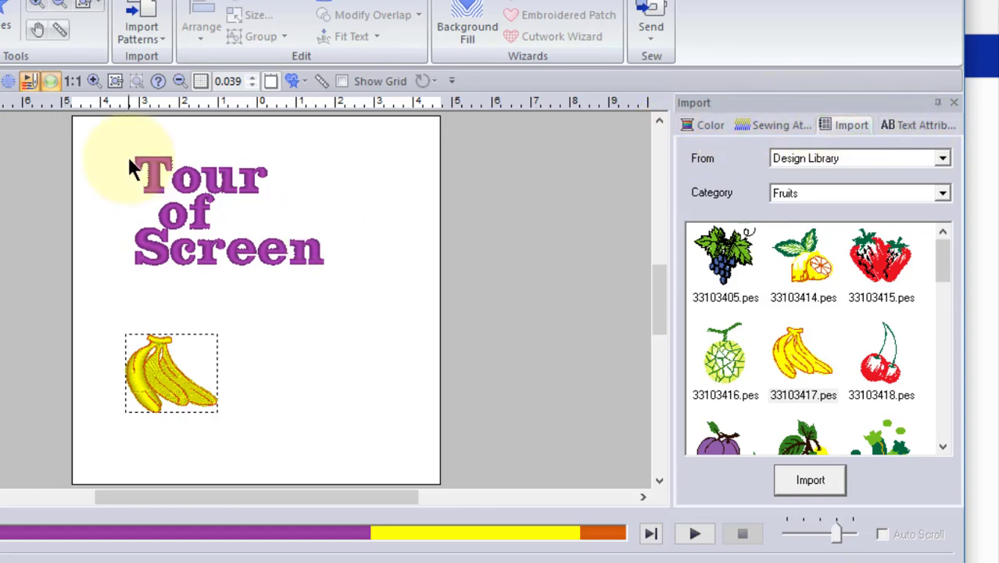
Select the Tour of Screen text and view its Sewing Attributes, Color and Text Attributes.
{"action": "left_click_drag", "start_coordinate": [119, 147], "coordinate": [362, 276]}
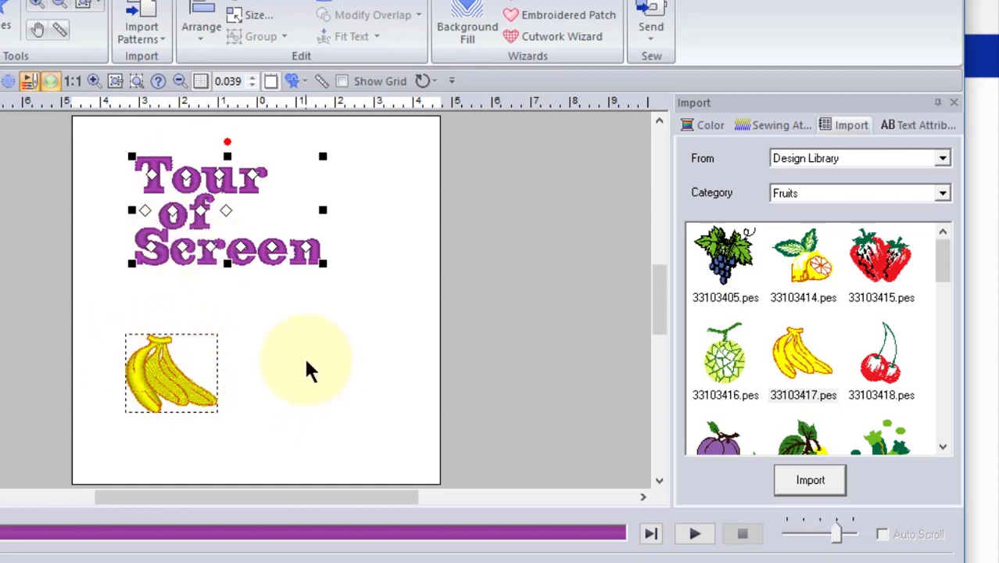
{"action": "left_click", "coordinate": [769, 127]}
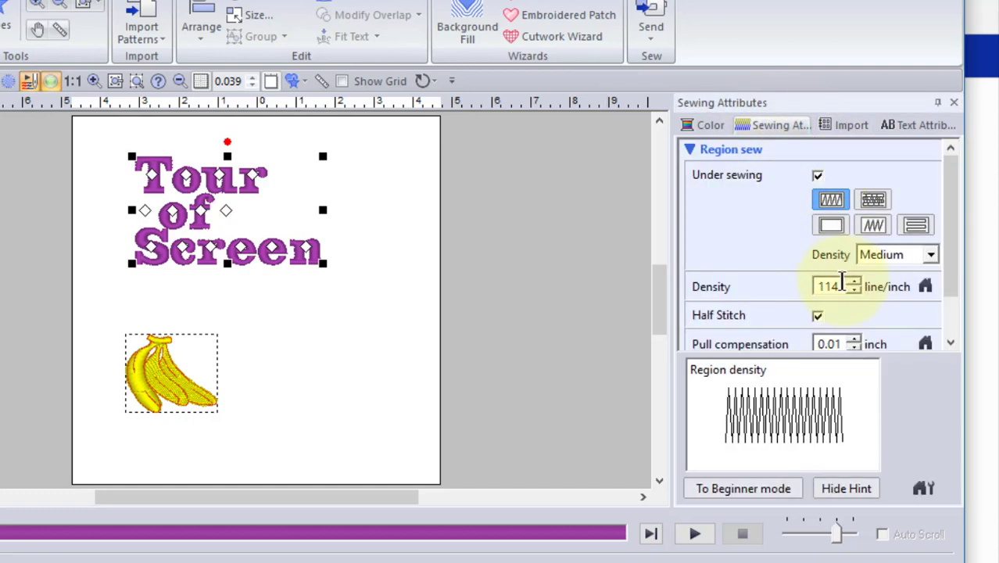
{"action": "left_click", "coordinate": [706, 126]}
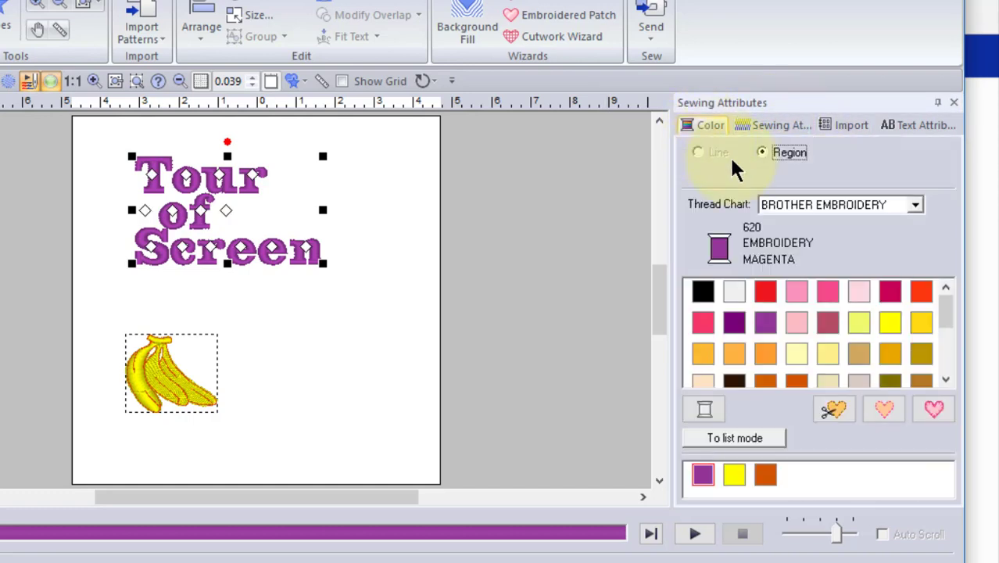
{"action": "left_click", "coordinate": [938, 125]}
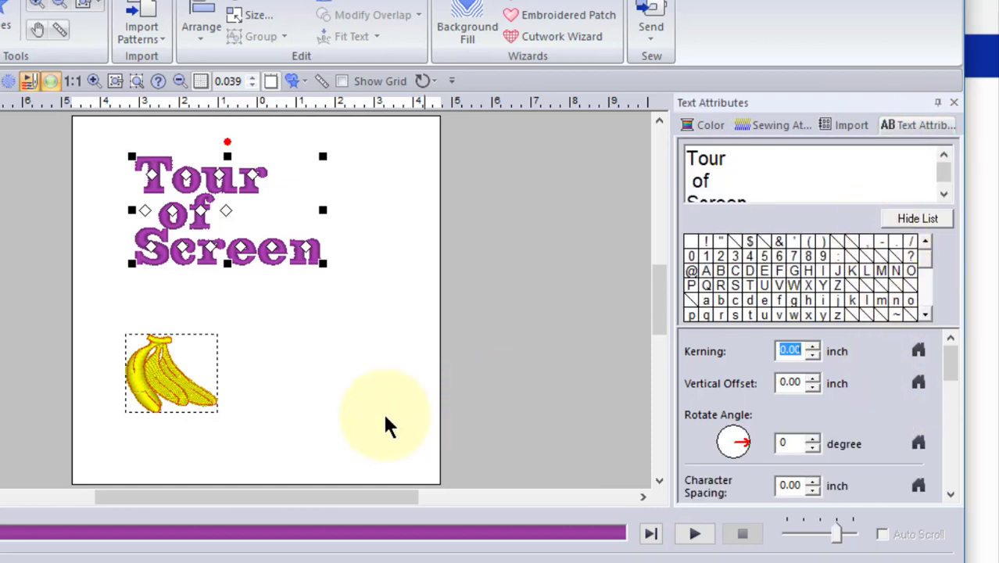
{"action": "left_click", "coordinate": [376, 367]}
Select the bananas, reorder a thread colour then undo it, and show their Sewing Attributes.
{"action": "left_click_drag", "start_coordinate": [104, 316], "coordinate": [248, 414]}
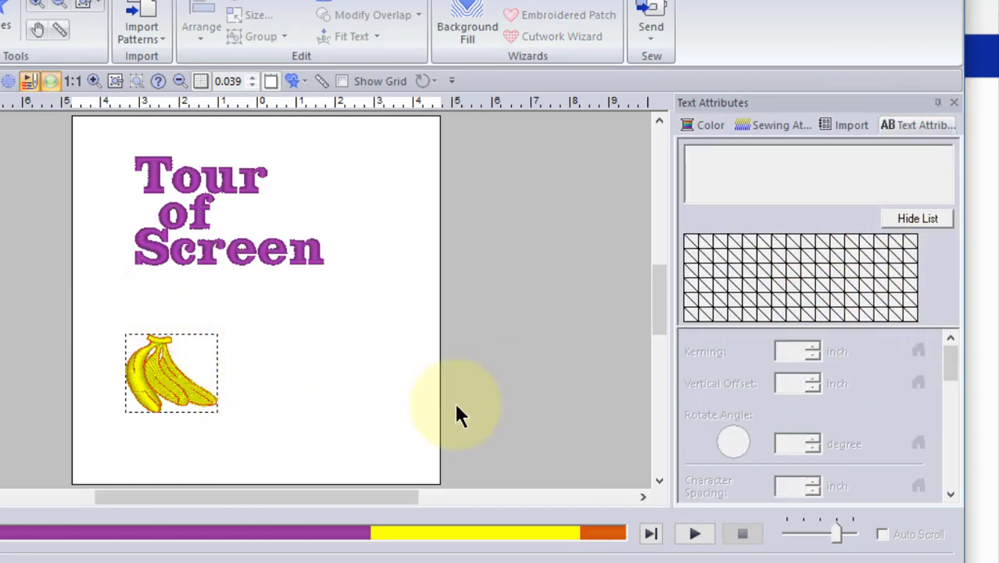
{"action": "left_click", "coordinate": [703, 125]}
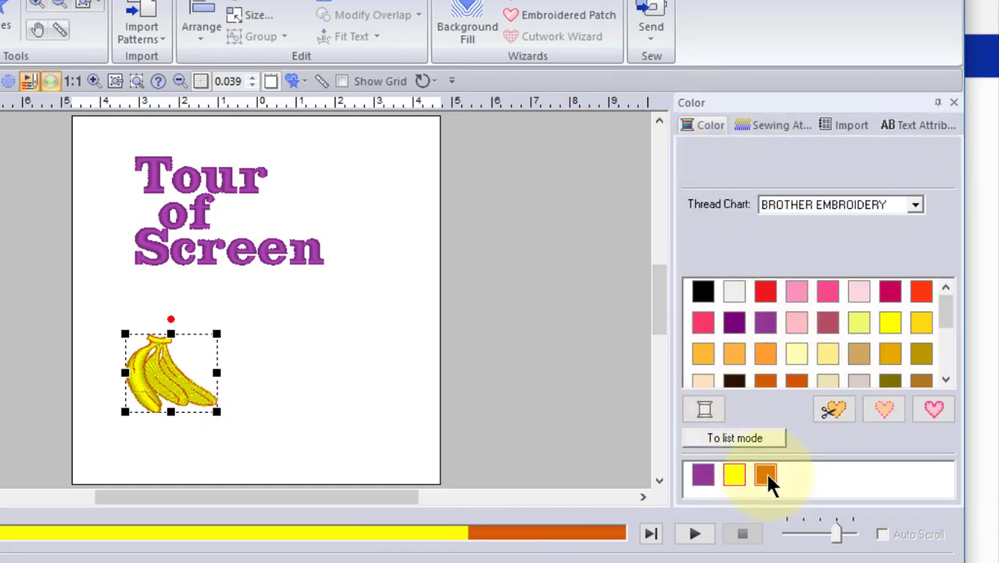
{"action": "left_click_drag", "start_coordinate": [766, 475], "coordinate": [735, 475]}
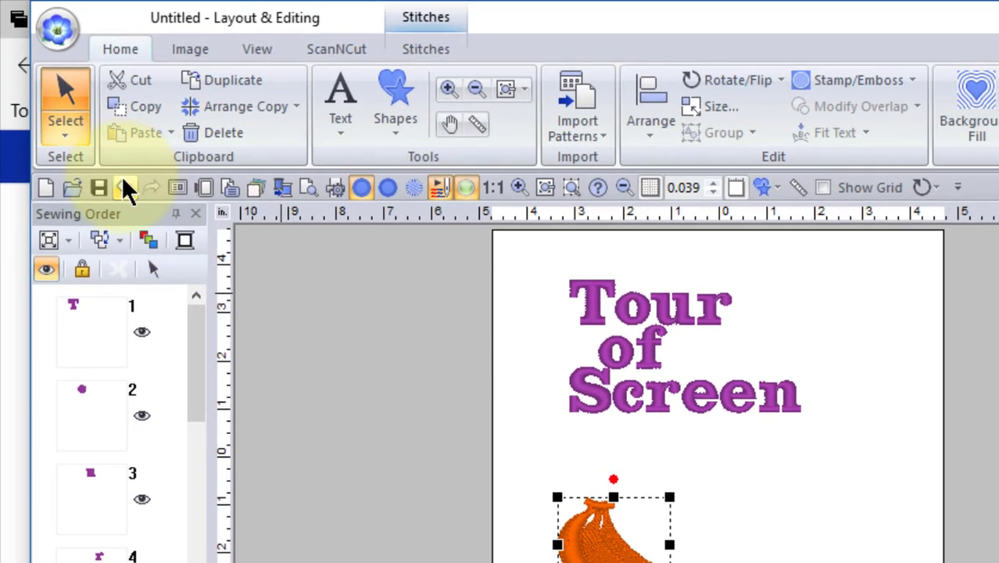
{"action": "left_click", "coordinate": [122, 187]}
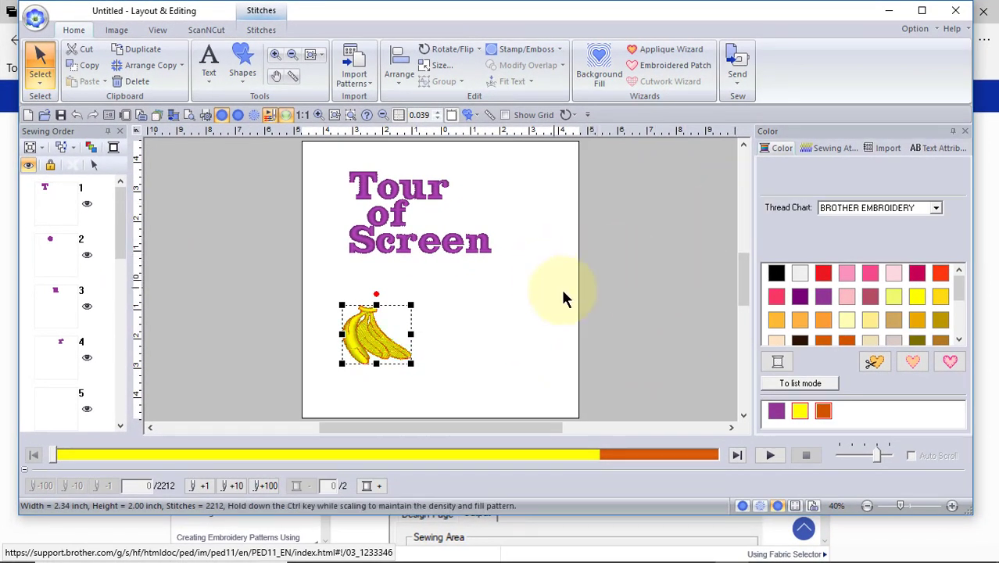
{"action": "left_click", "coordinate": [832, 150]}
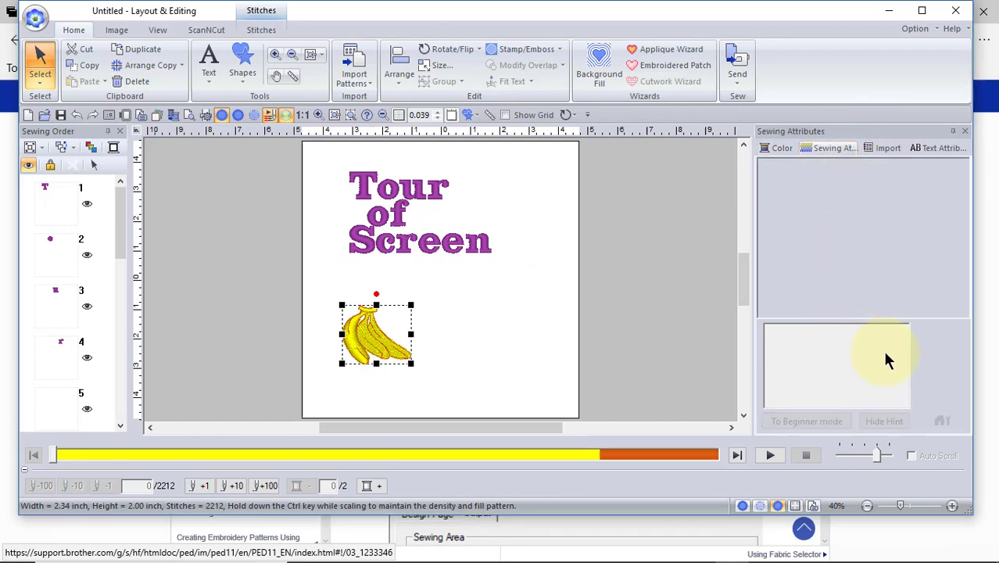
{"action": "left_click", "coordinate": [499, 325]}
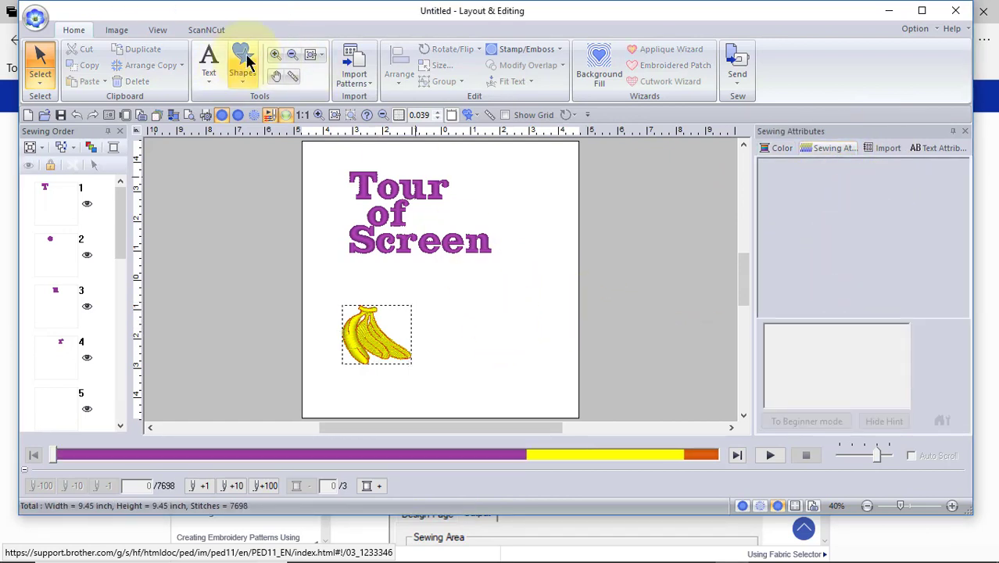
Draw a gold-filled, red-outlined circle right of the bananas with the Shapes ellipse tool.
{"action": "left_click", "coordinate": [246, 63]}
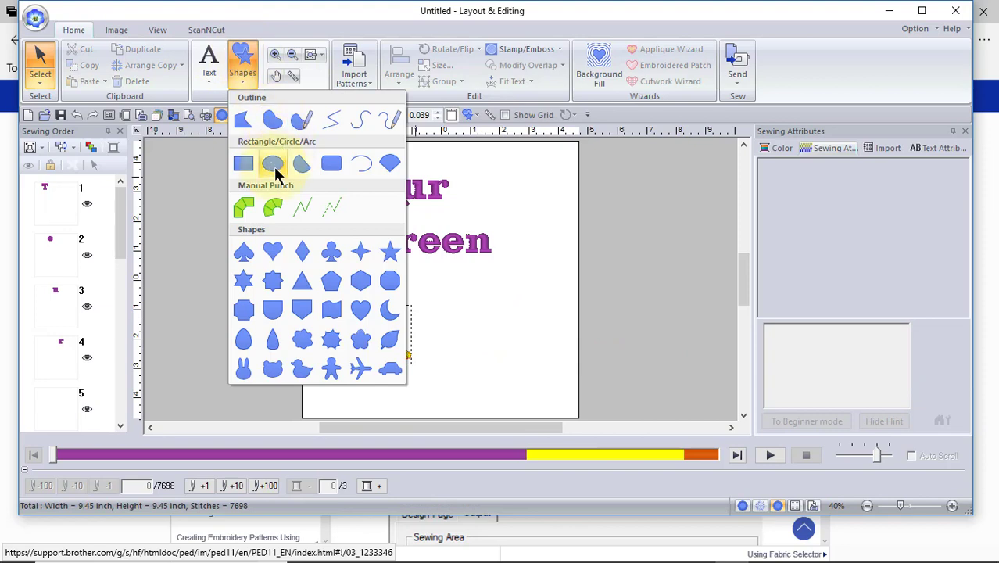
{"action": "left_click", "coordinate": [274, 170]}
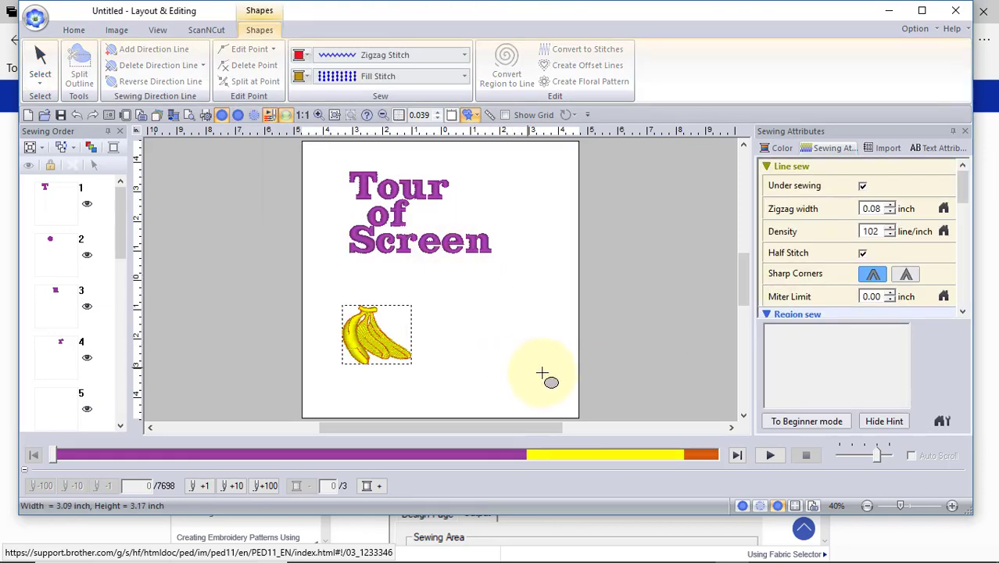
{"action": "left_click_drag", "start_coordinate": [541, 376], "coordinate": [575, 357]}
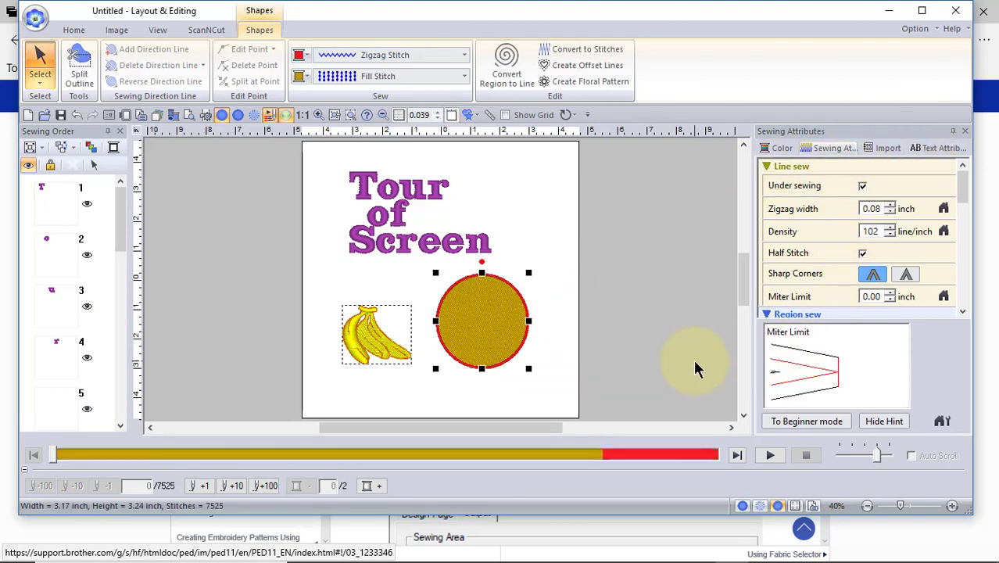
{"action": "left_click", "coordinate": [641, 301]}
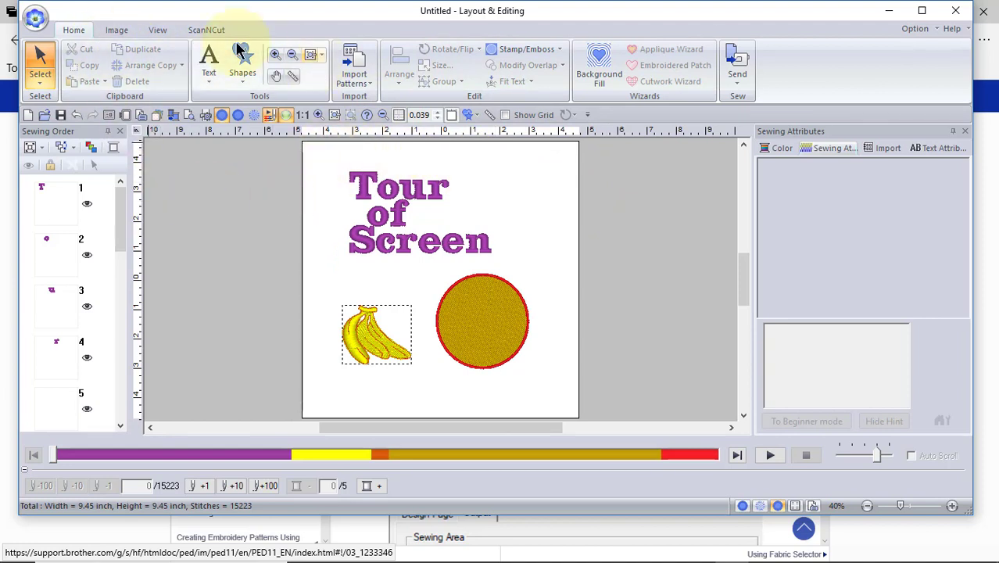
{"action": "left_click", "coordinate": [113, 31]}
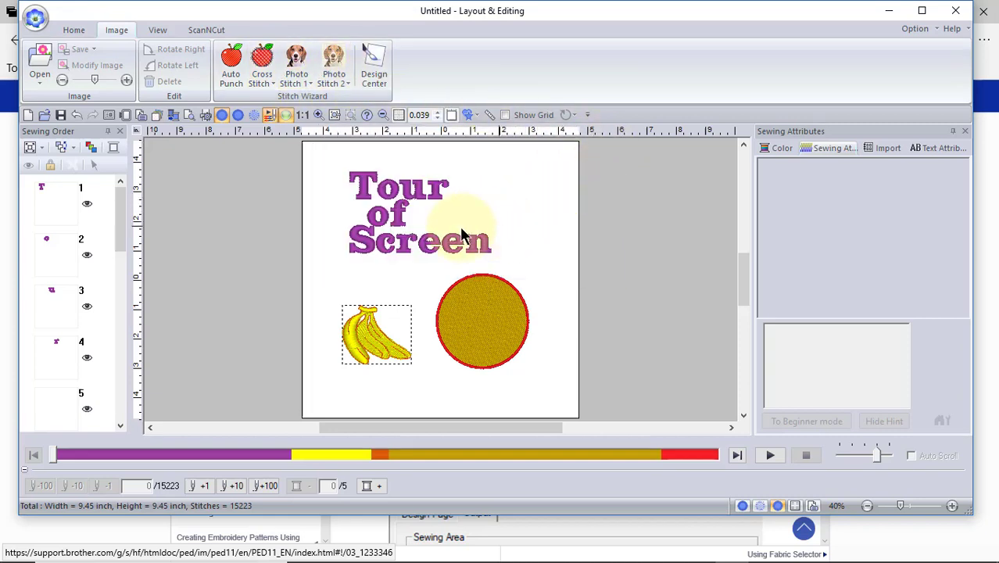
{"action": "left_click", "coordinate": [73, 31]}
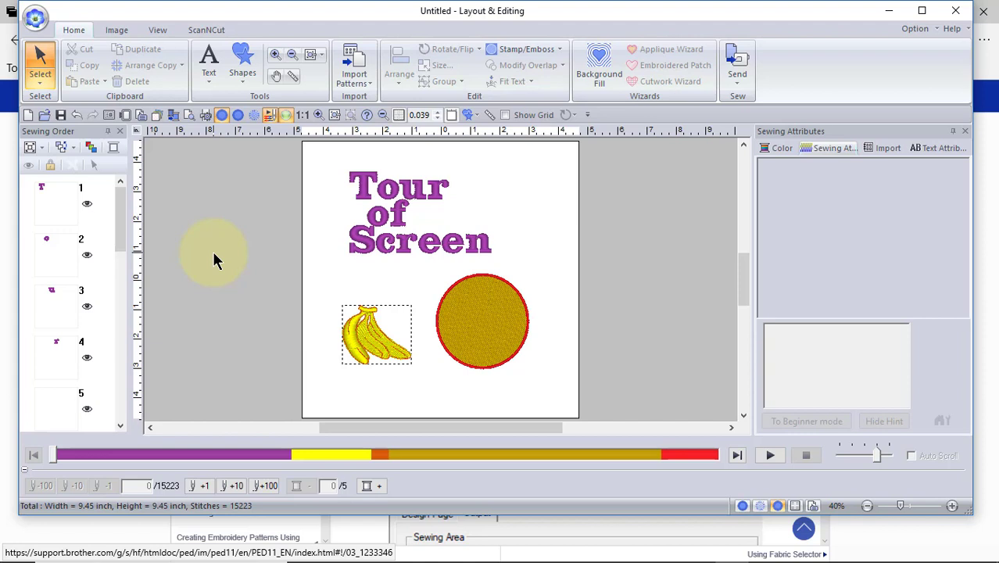
{"action": "left_click", "coordinate": [953, 134]}
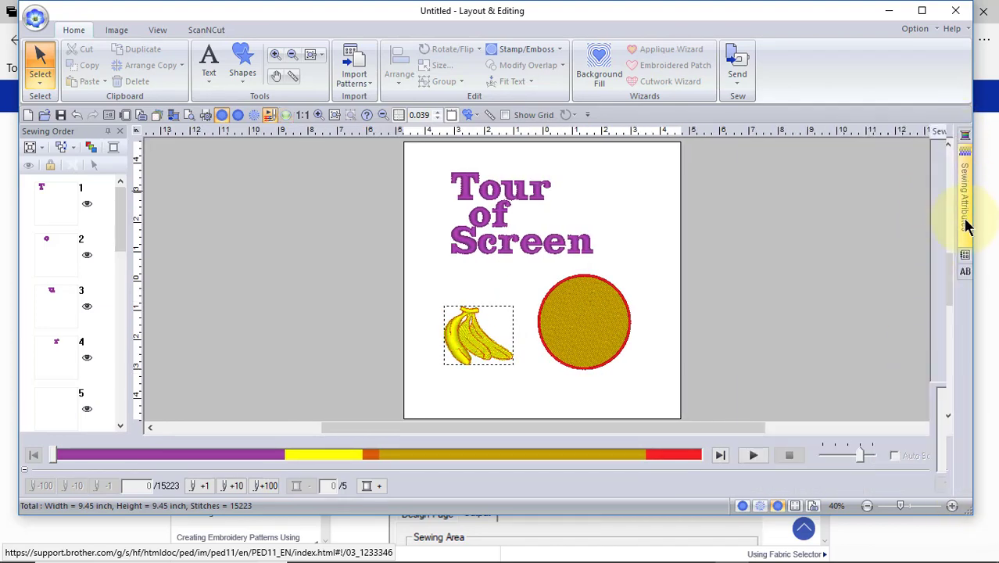
{"action": "mouse_move", "coordinate": [966, 262]}
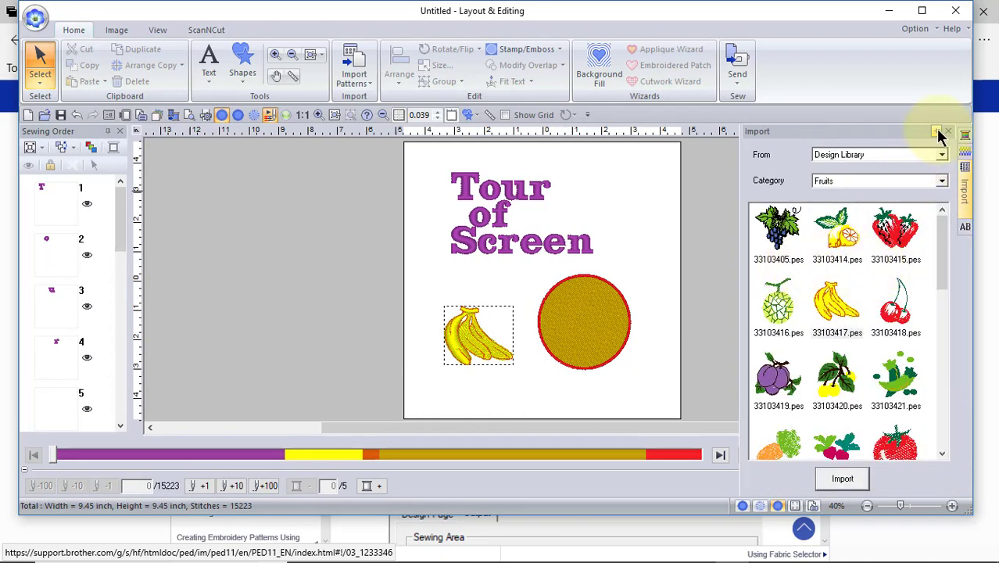
{"action": "left_click", "coordinate": [936, 132]}
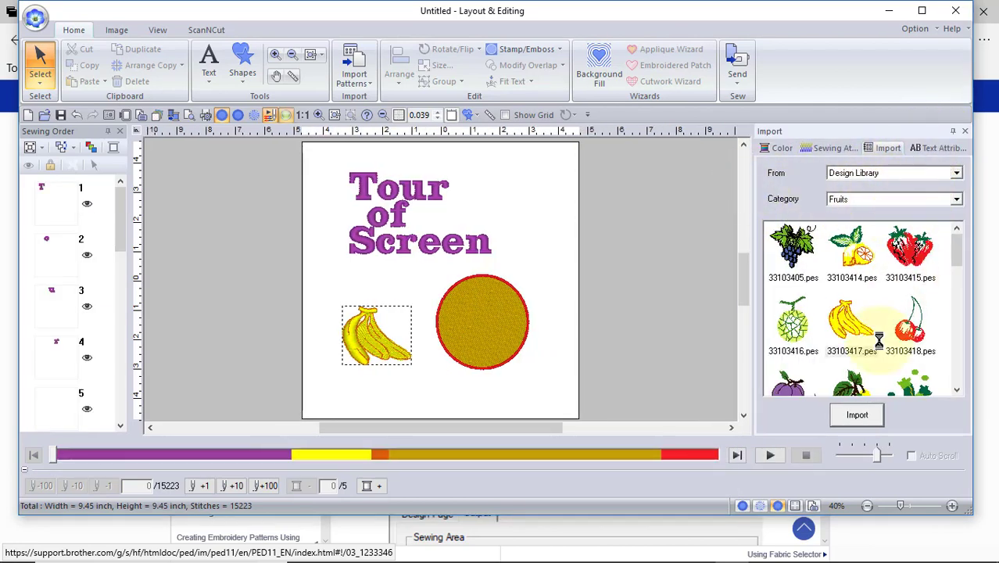
{"action": "left_click", "coordinate": [157, 30]}
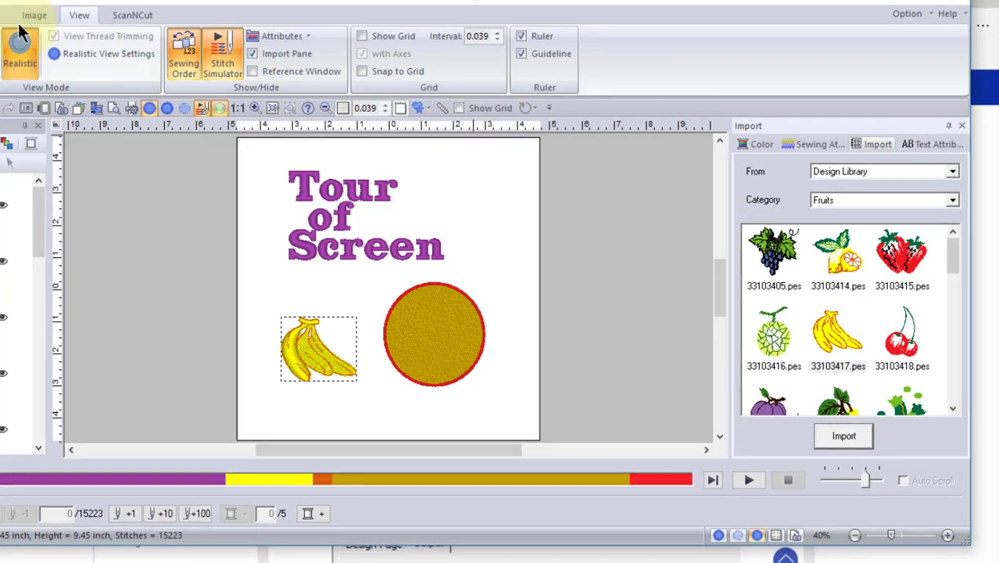
{"action": "left_click", "coordinate": [31, 15]}
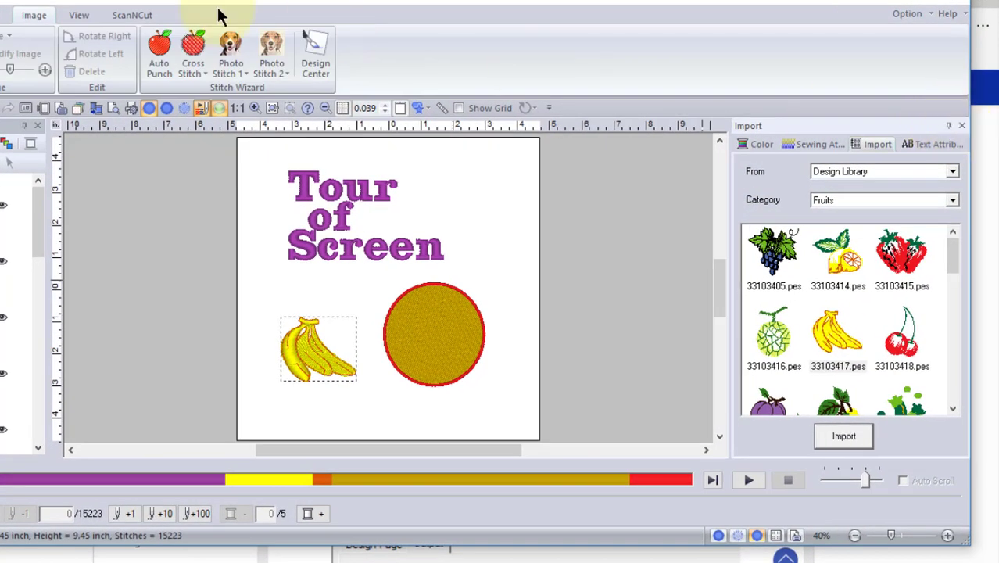
{"action": "left_click", "coordinate": [5, 15]}
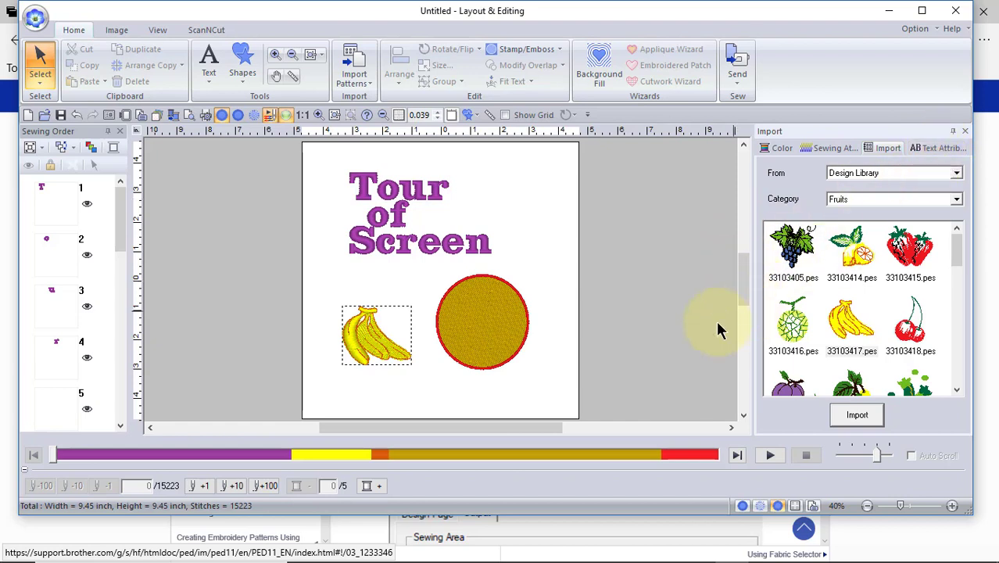
{"action": "left_click_drag", "start_coordinate": [748, 323], "coordinate": [558, 352]}
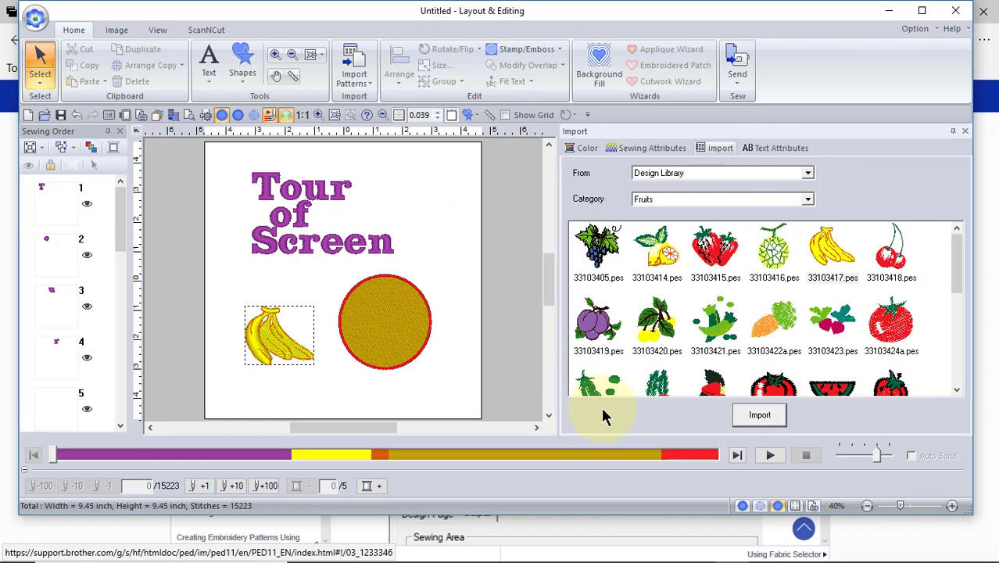
{"action": "left_click_drag", "start_coordinate": [557, 358], "coordinate": [836, 360]}
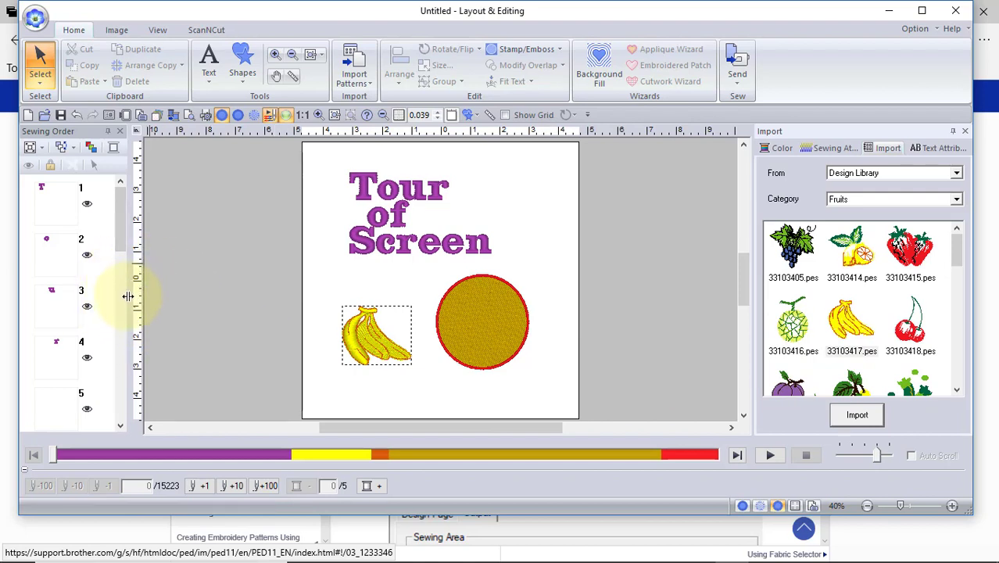
{"action": "left_click_drag", "start_coordinate": [129, 293], "coordinate": [362, 338]}
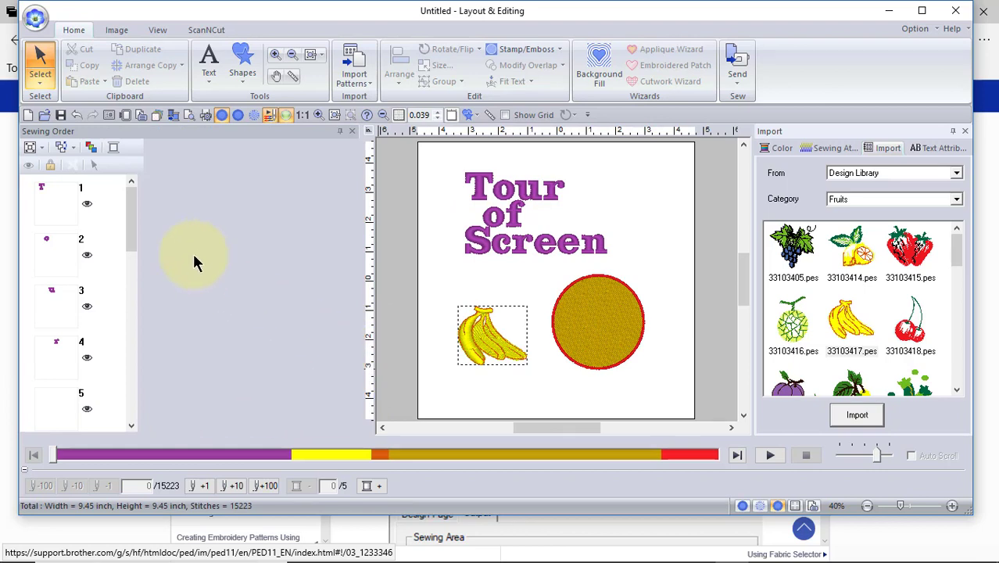
{"action": "left_click_drag", "start_coordinate": [132, 247], "coordinate": [151, 210]}
{"action": "left_click_drag", "start_coordinate": [361, 293], "coordinate": [139, 312]}
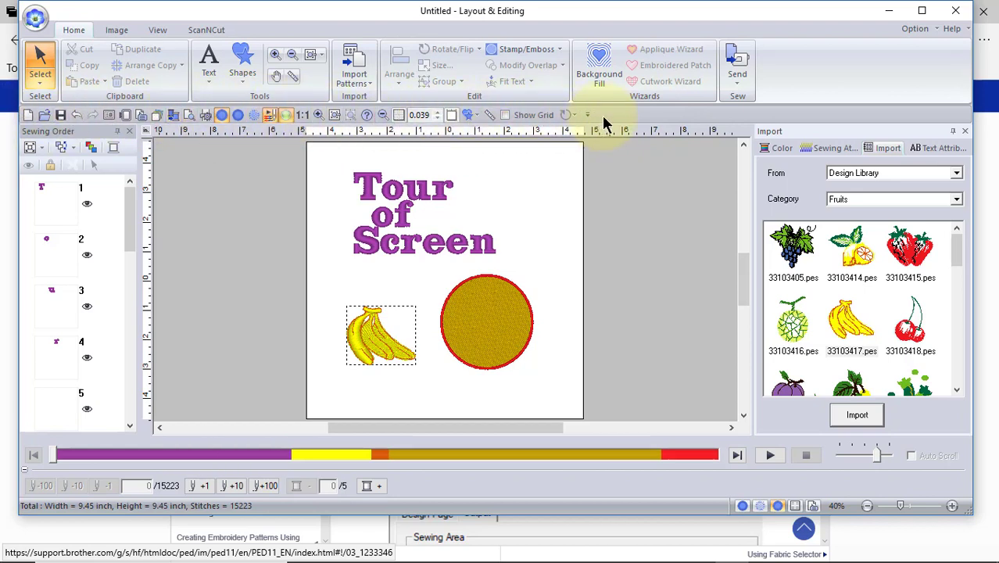
Remove Show Grid from the Quick Access Toolbar, then add it back from the View tab.
{"action": "right_click", "coordinate": [520, 118]}
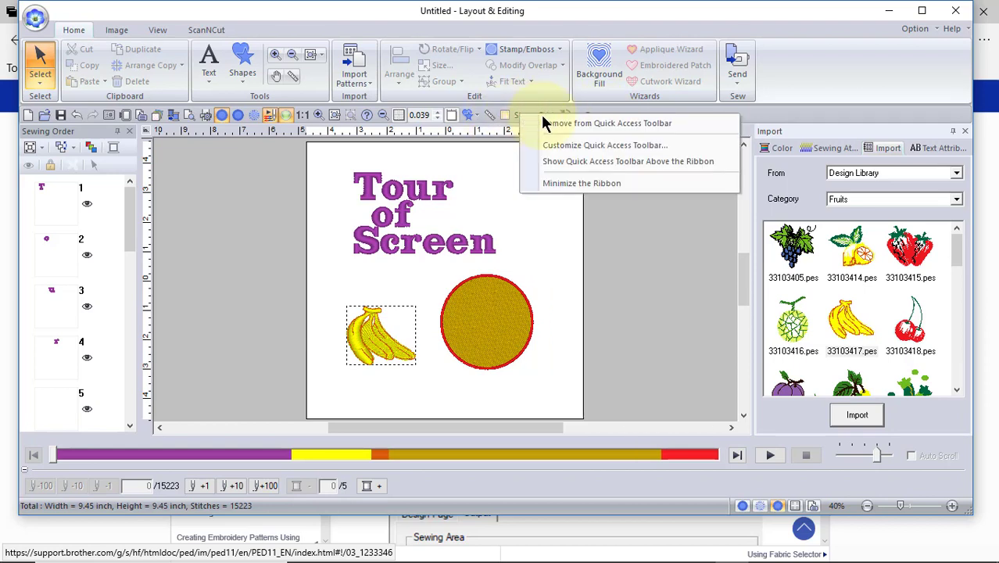
{"action": "left_click", "coordinate": [541, 120]}
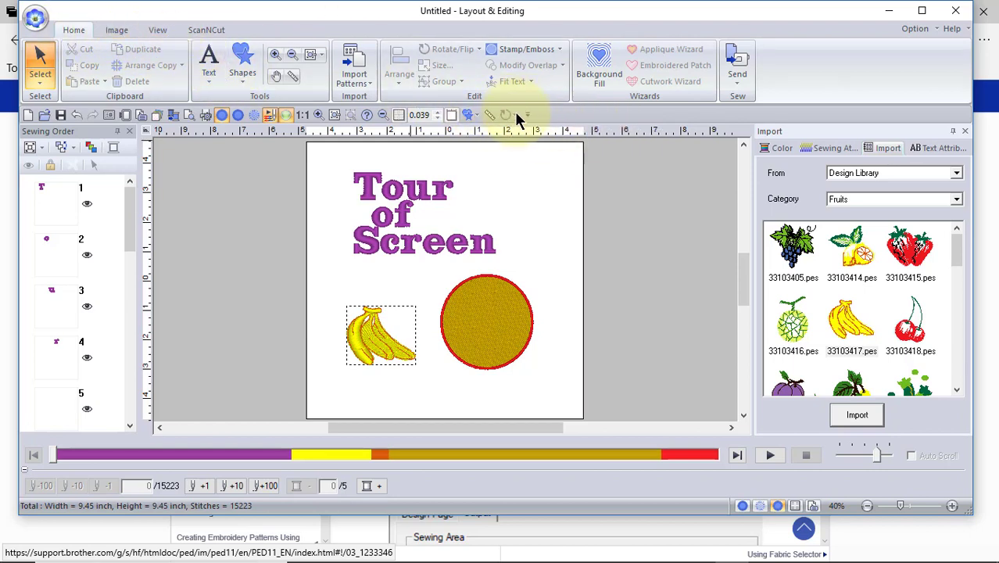
{"action": "left_click", "coordinate": [157, 29]}
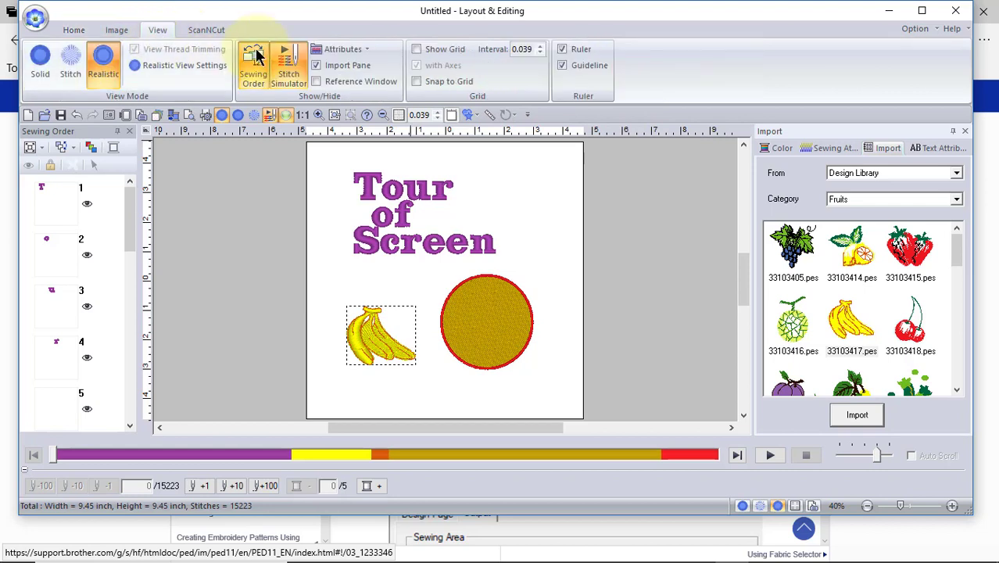
{"action": "right_click", "coordinate": [426, 48]}
{"action": "left_click", "coordinate": [479, 55]}
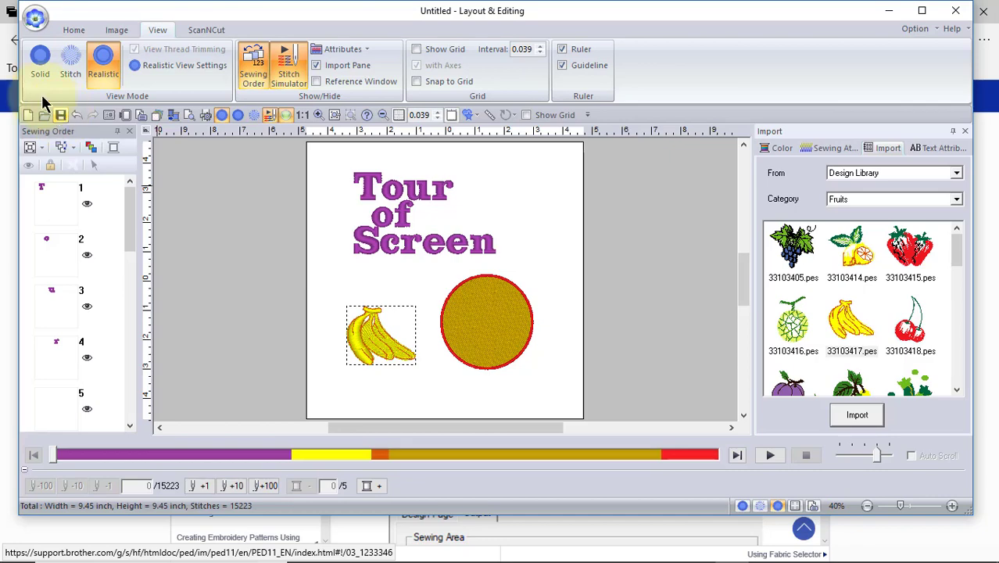
Open and dismiss the application menu, then show the Option list of companion tools.
{"action": "left_click", "coordinate": [33, 15]}
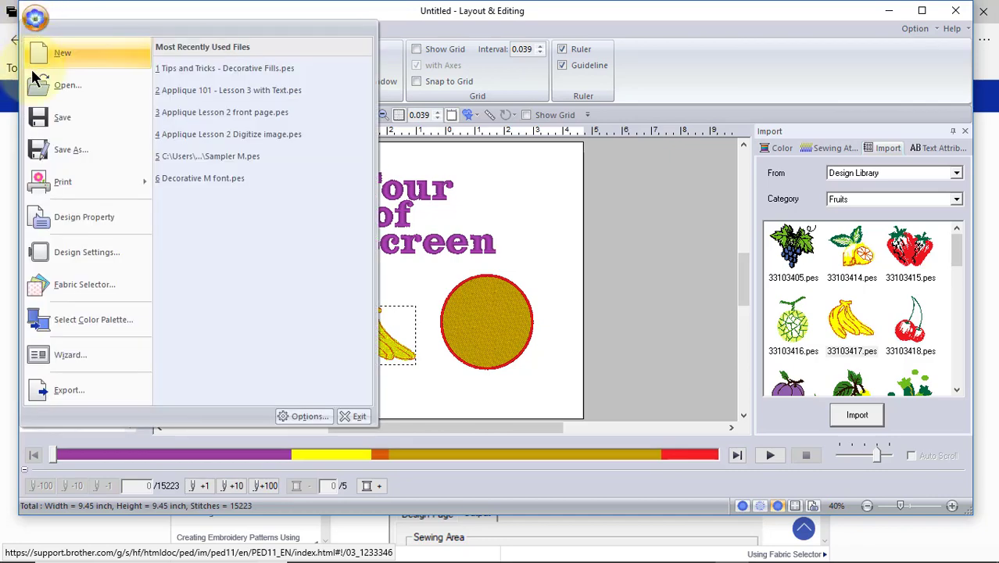
{"action": "left_click", "coordinate": [507, 177]}
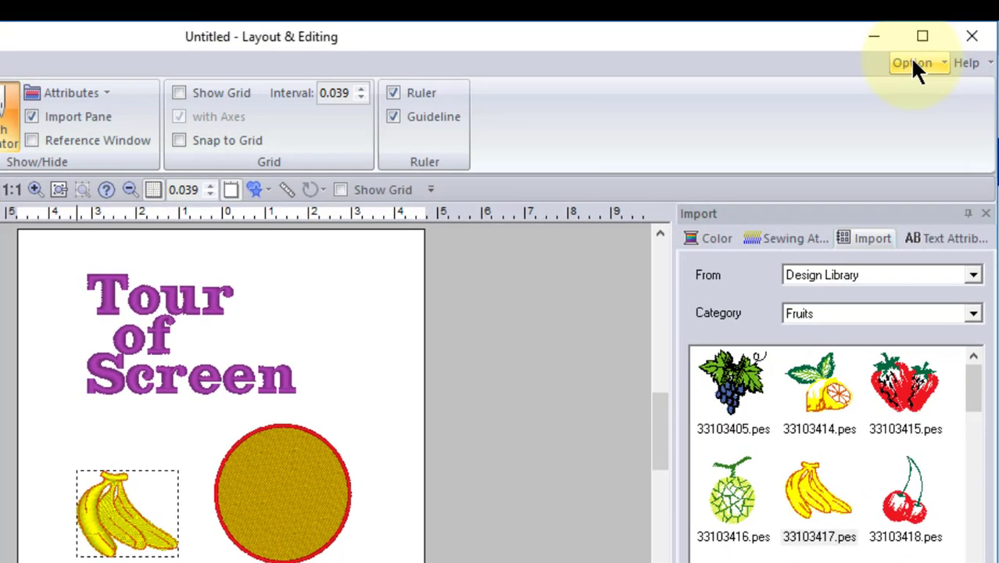
{"action": "left_click", "coordinate": [914, 28]}
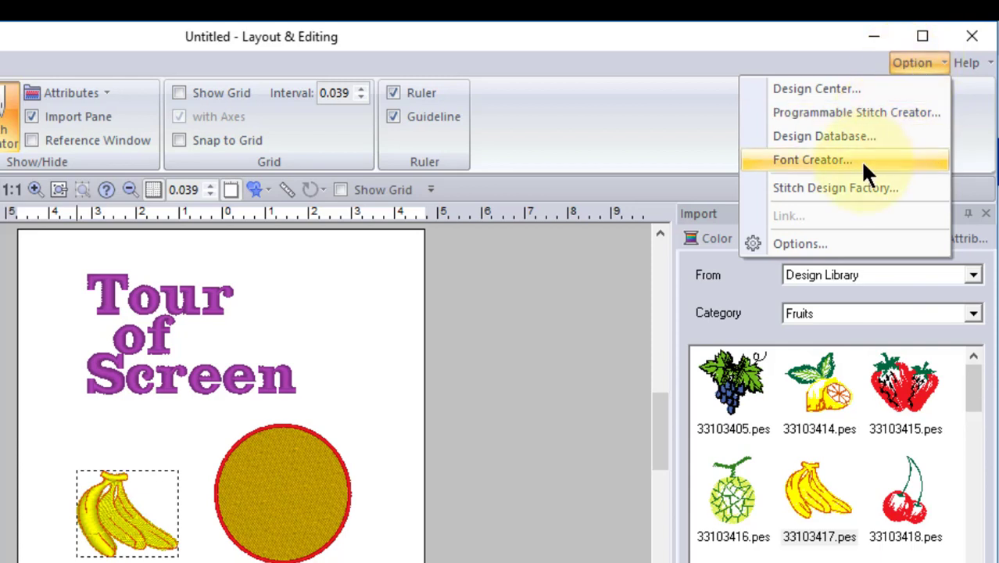
Check for updates from Help and dismiss the already-up-to-date notice.
{"action": "left_click", "coordinate": [967, 64]}
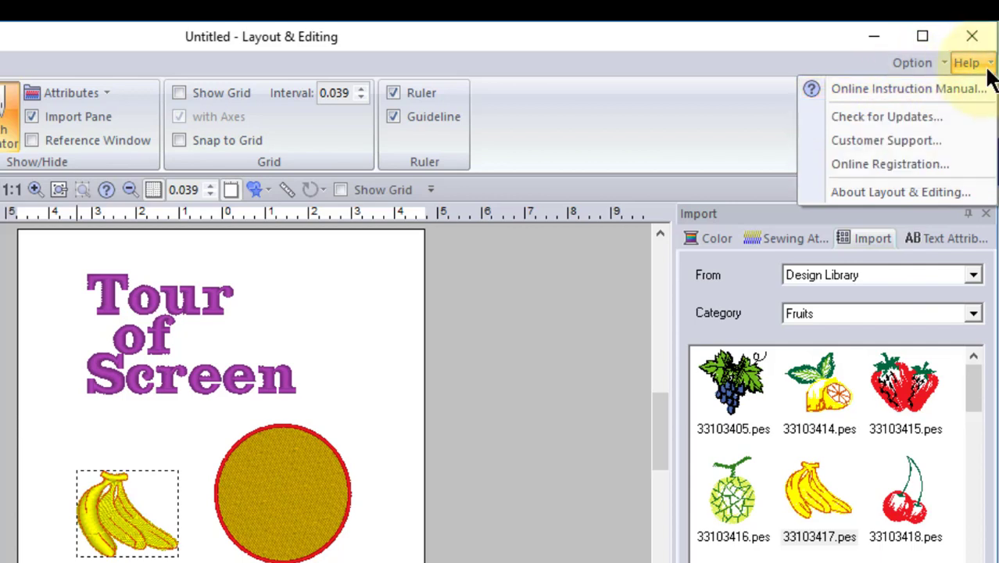
{"action": "left_click", "coordinate": [911, 114]}
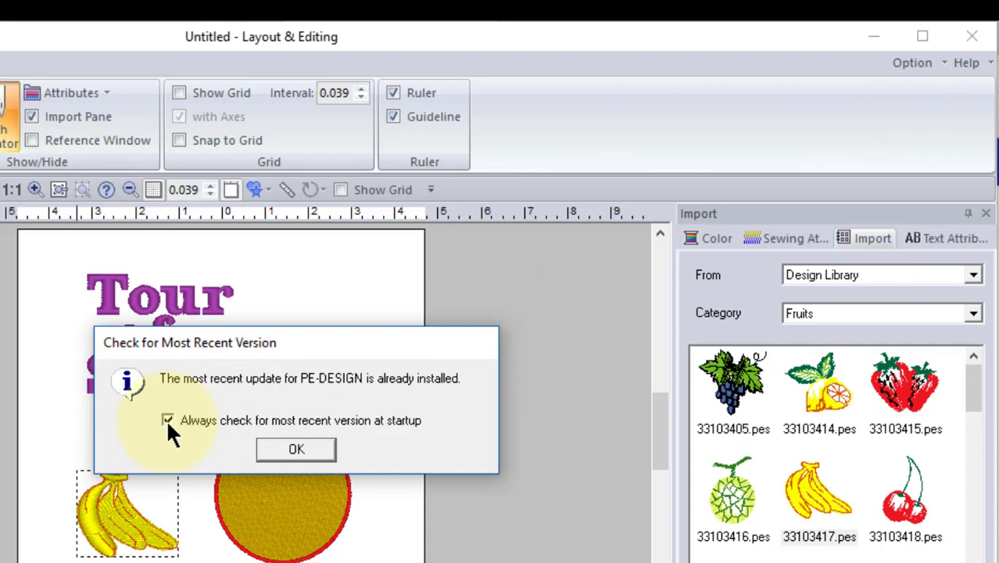
{"action": "left_click", "coordinate": [295, 450]}
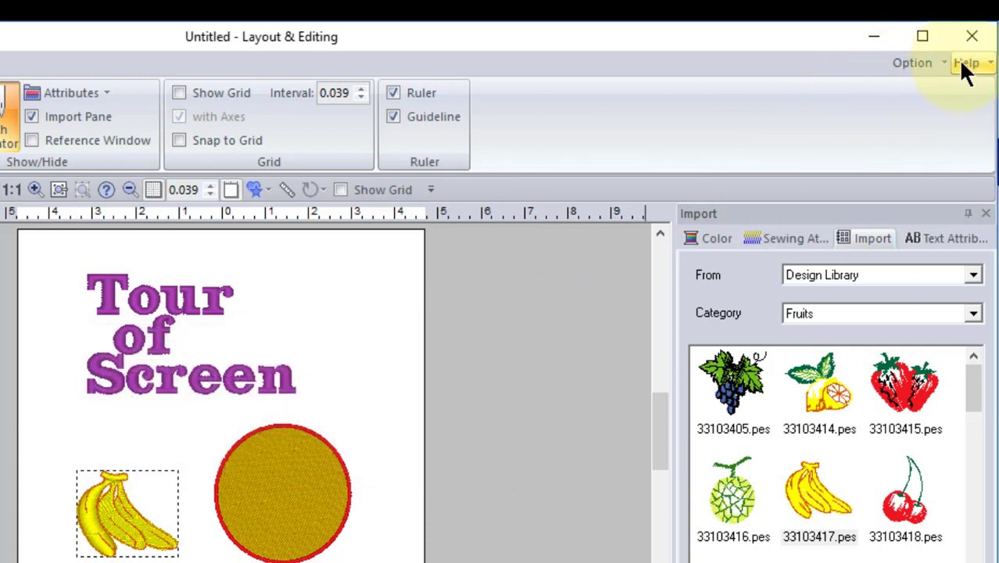
Reopen and close the Help options, returning to the Home tab's editing tools.
{"action": "left_click", "coordinate": [969, 64]}
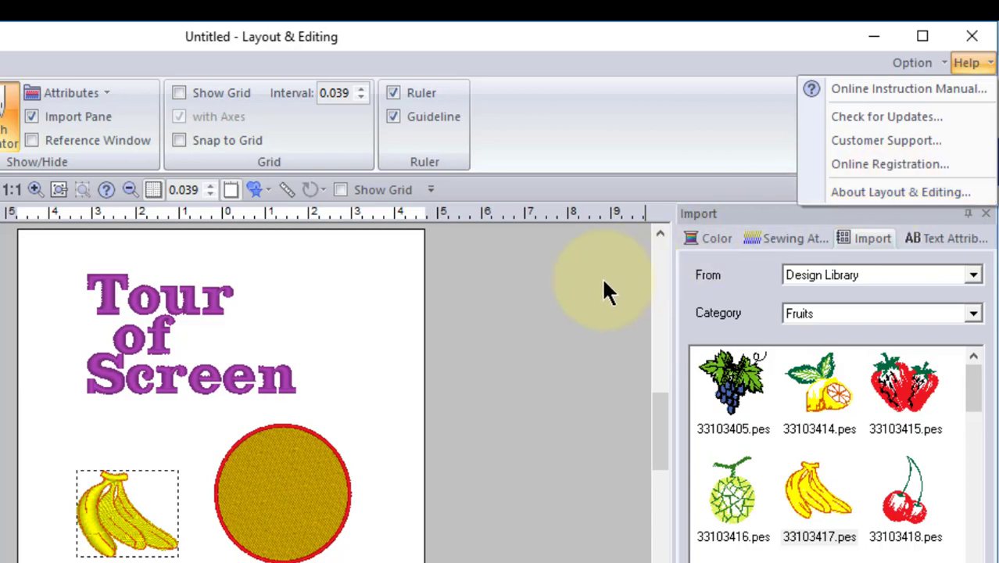
{"action": "left_click", "coordinate": [540, 282]}
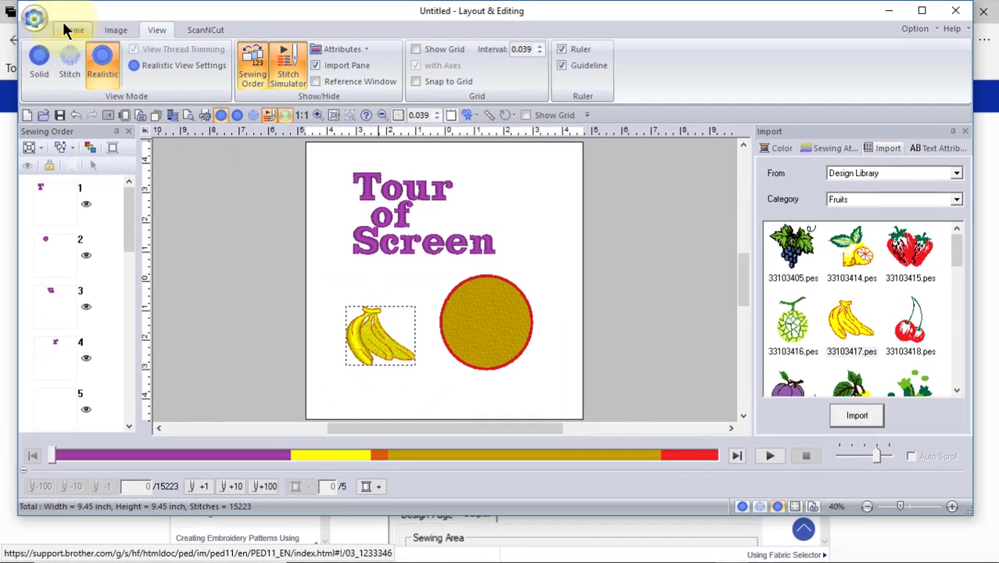
{"action": "left_click", "coordinate": [72, 30]}
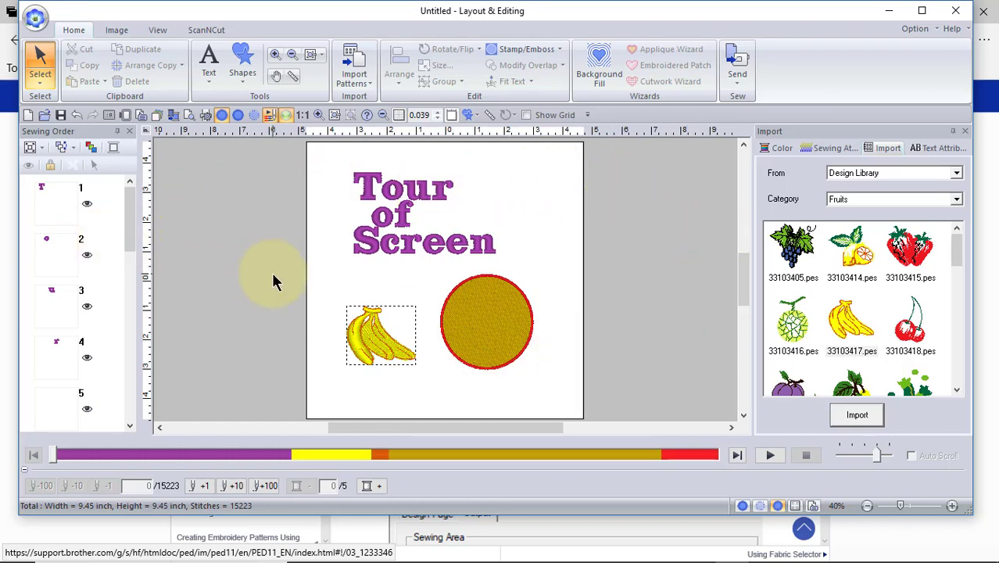
Switch to Edge and scroll the YouTube channel's Videos page of PE Design 11 tutorials.
{"action": "mouse_move", "coordinate": [465, 547]}
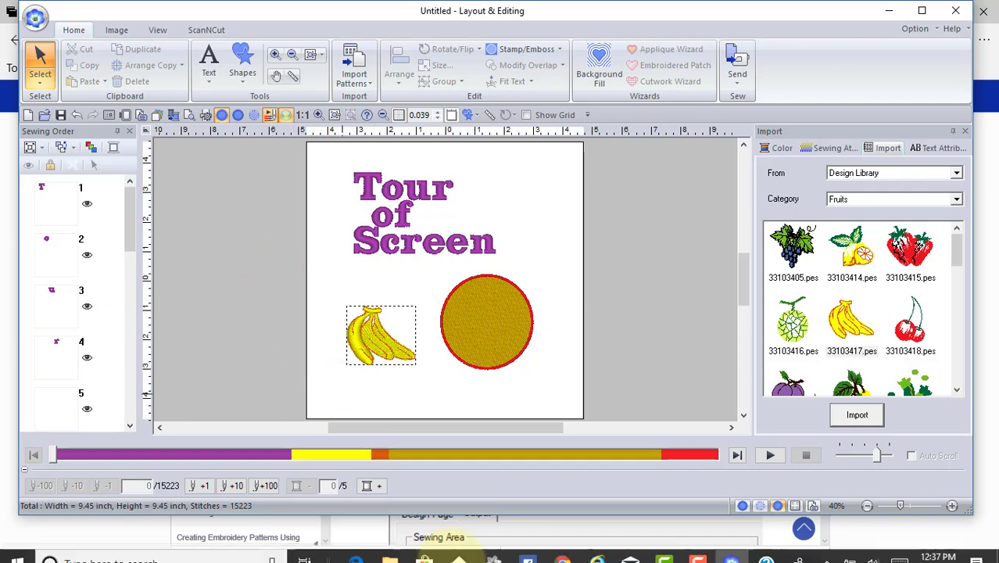
{"action": "left_click", "coordinate": [355, 559]}
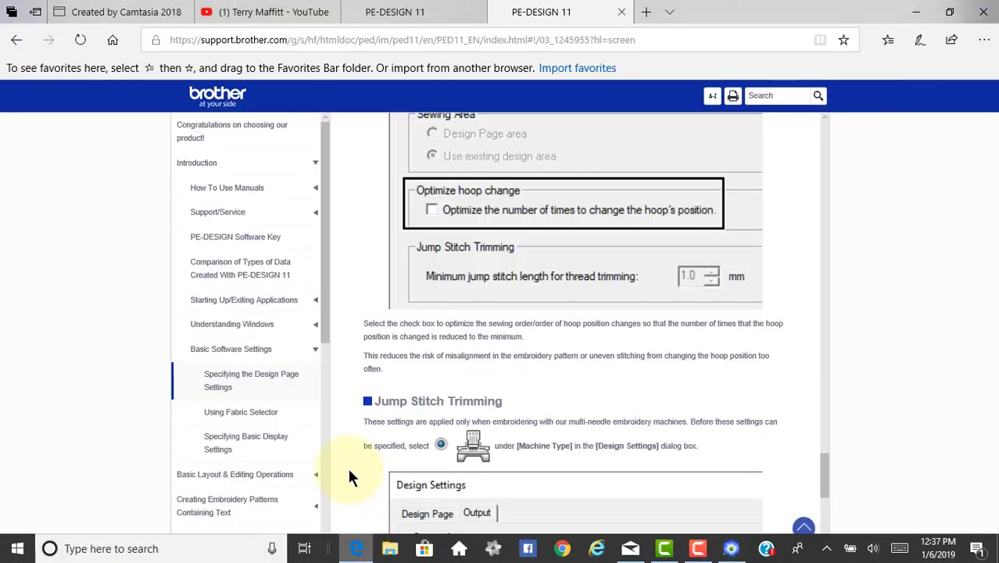
{"action": "left_click", "coordinate": [281, 13]}
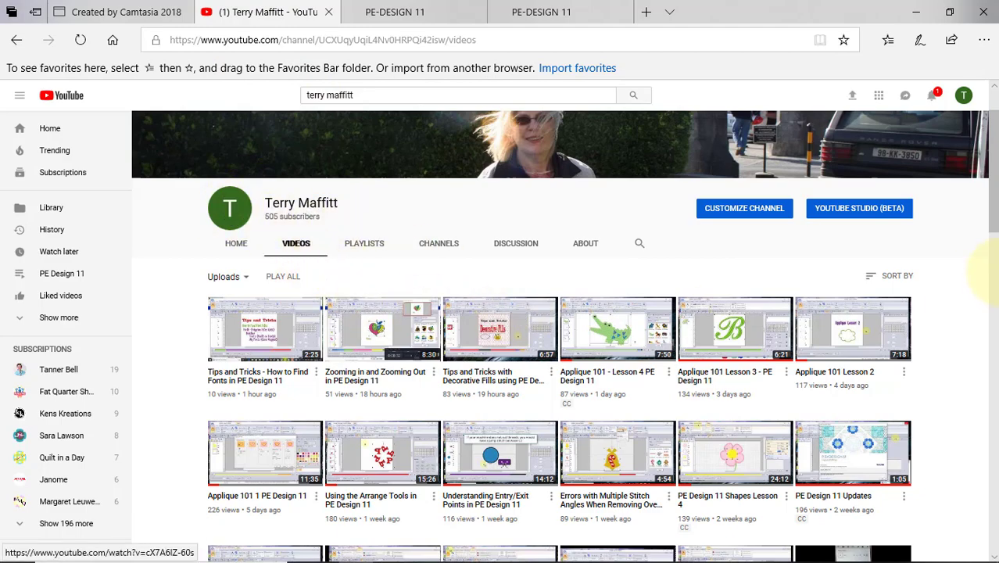
{"action": "left_click_drag", "start_coordinate": [991, 217], "coordinate": [991, 168]}
{"action": "mouse_move", "coordinate": [403, 551]}
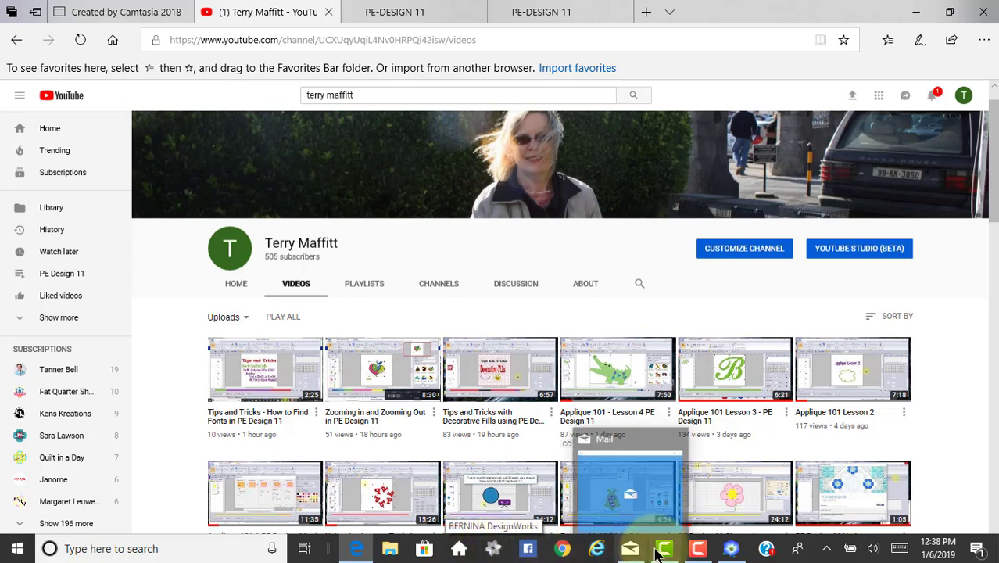
{"action": "mouse_move", "coordinate": [732, 550]}
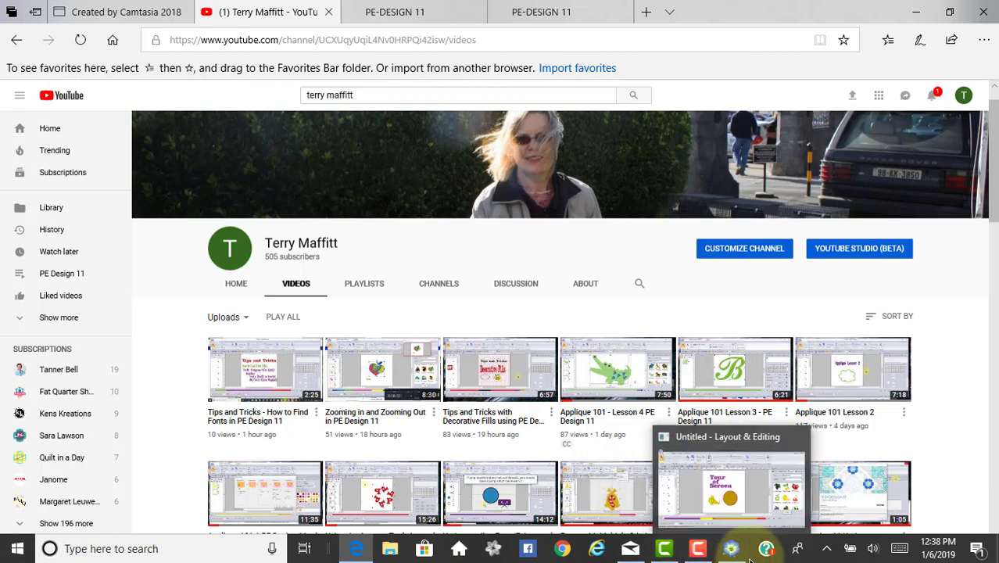
Bring the PE-DESIGN Layout & Editing window with the 15223-stitch design back to front.
{"action": "left_click", "coordinate": [732, 551]}
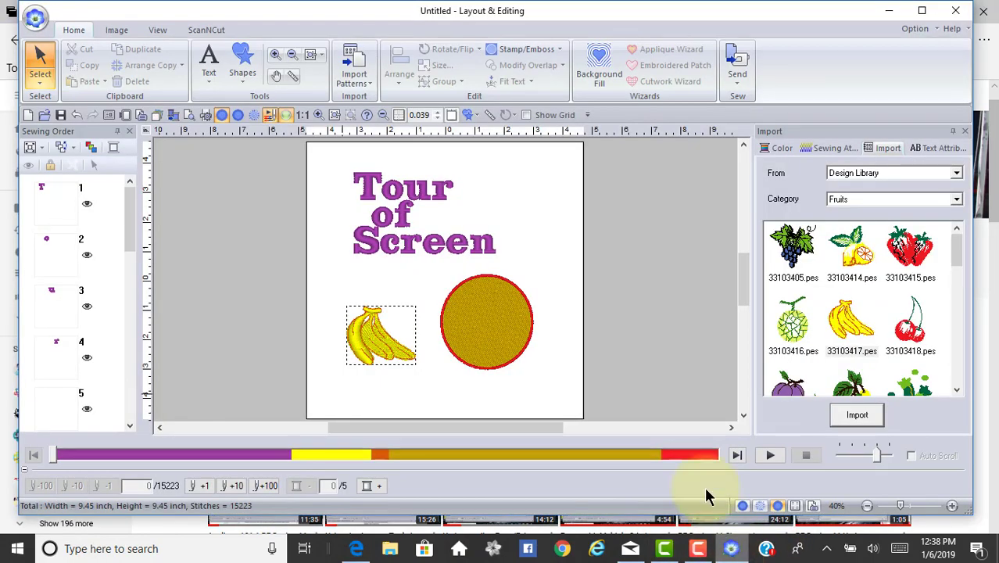